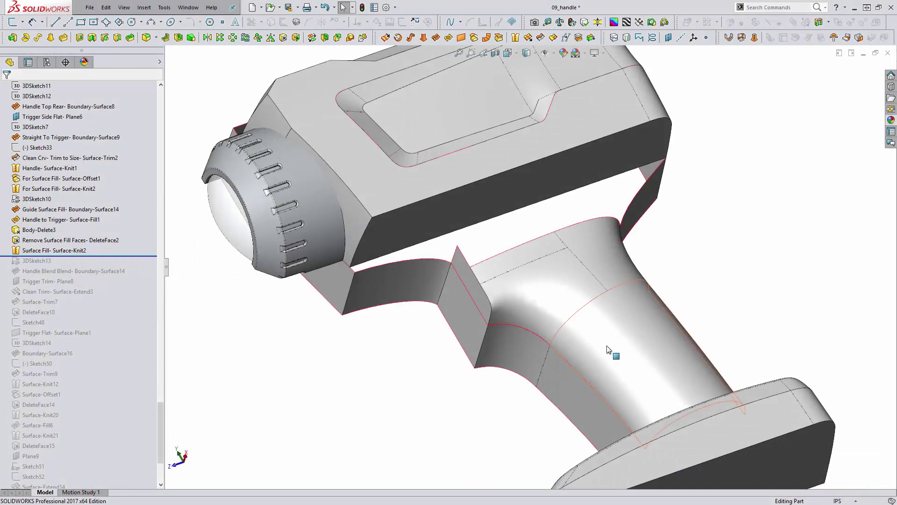
Step: Inspect the handle surfaces, the trigger-side faces and the boundary edges around the gap below the main body from several sides
middle_drag(613, 353, 618, 388)
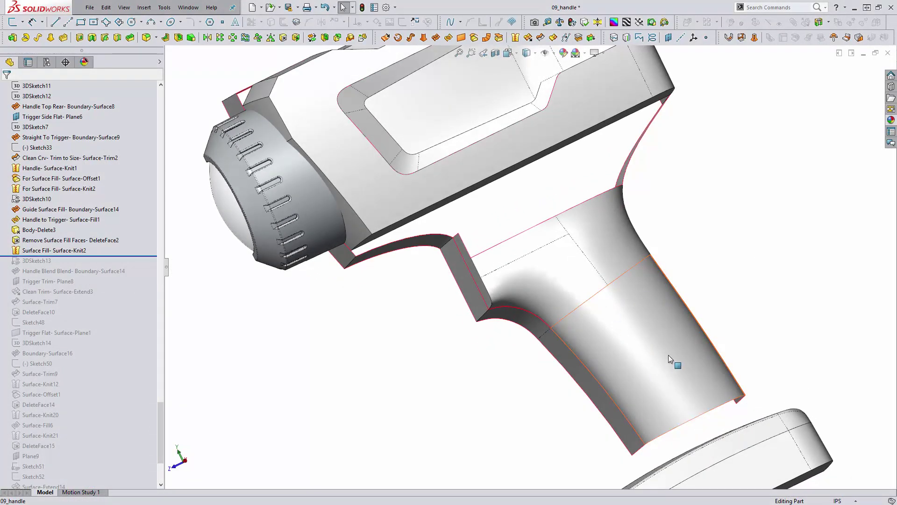
middle_drag(690, 362, 642, 301)
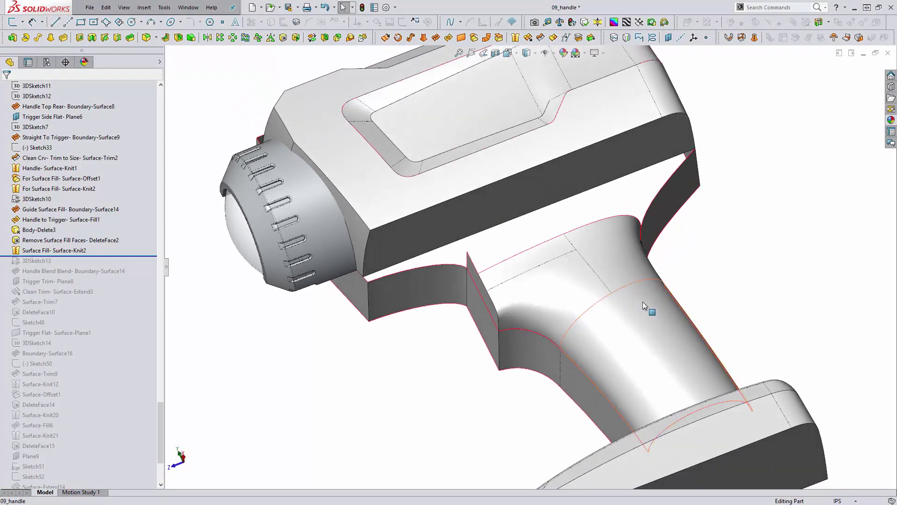
middle_drag(568, 263, 574, 281)
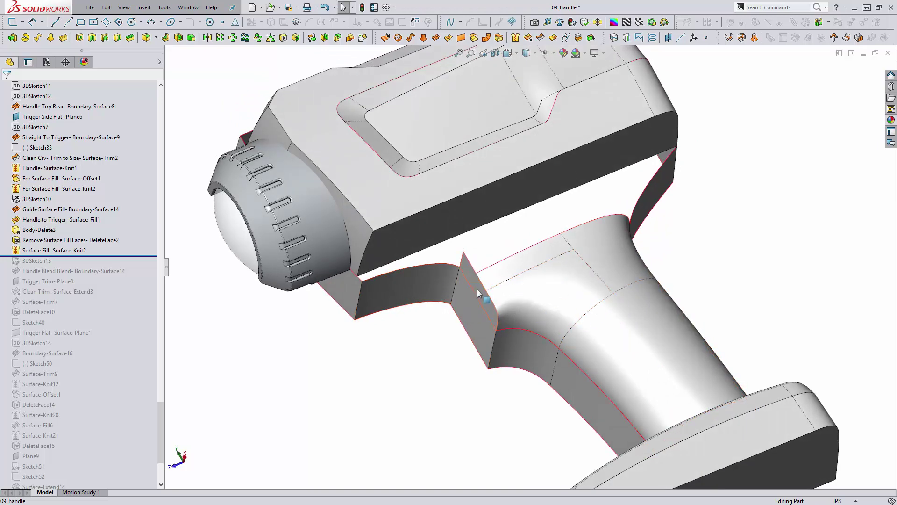
middle_drag(541, 310, 541, 260)
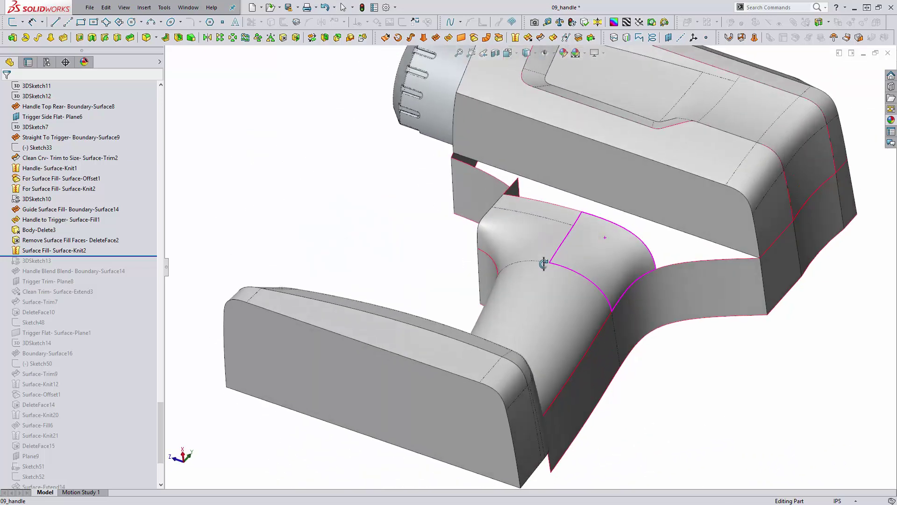
click(544, 204)
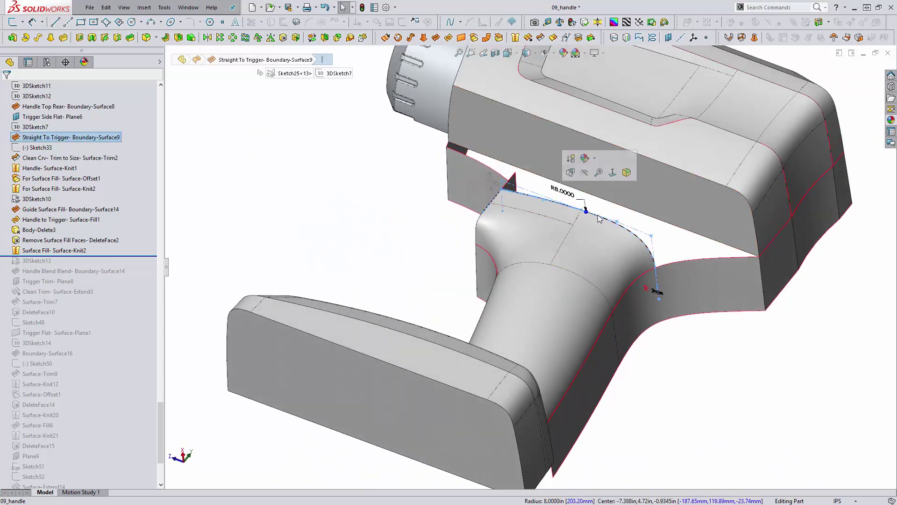
click(471, 94)
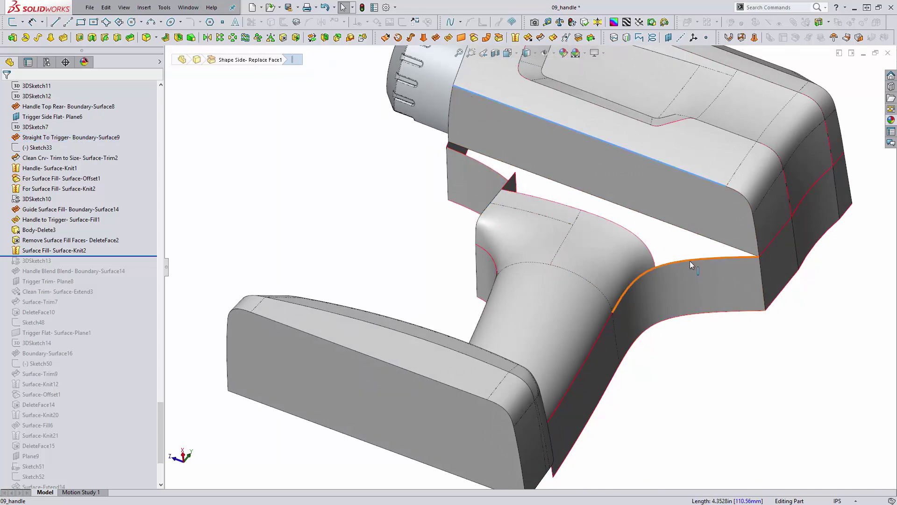
click(636, 231)
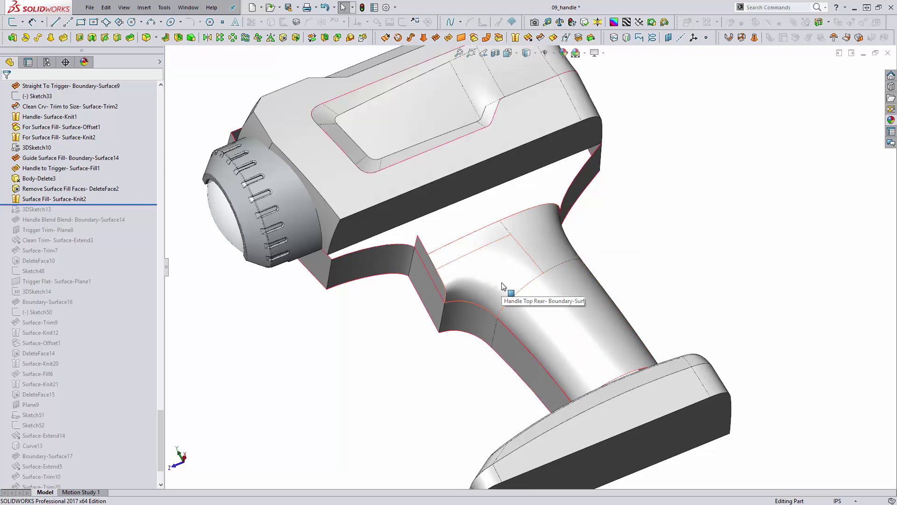
scroll(472, 276, down, 3)
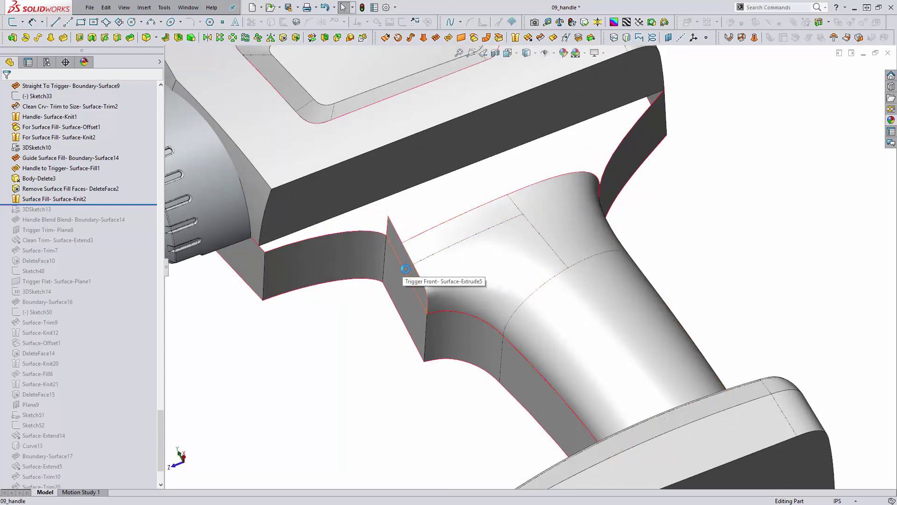
scroll(405, 269, up, 5)
middle_drag(543, 251, 517, 170)
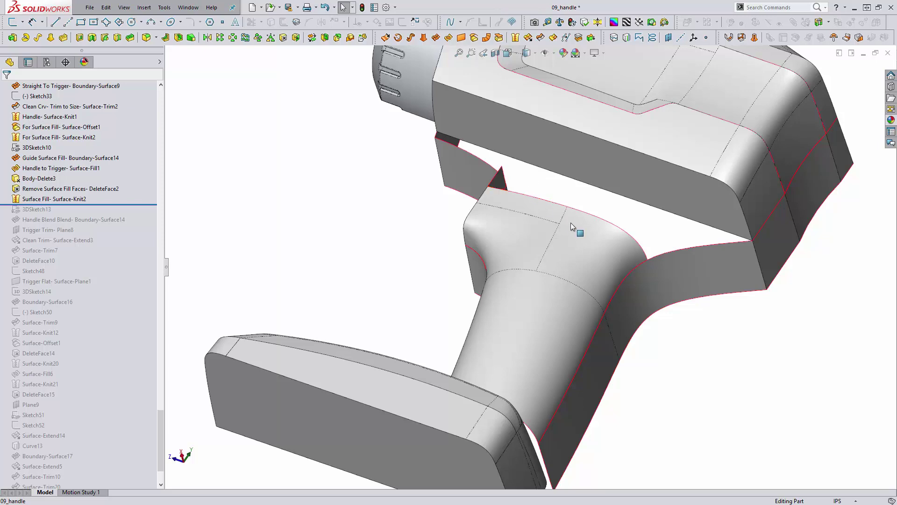
middle_drag(570, 222, 533, 247)
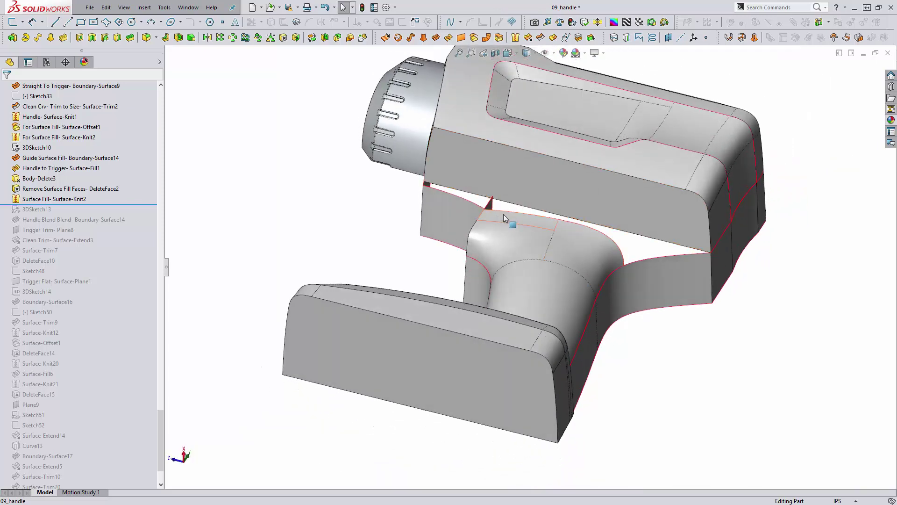
middle_drag(603, 208, 608, 210)
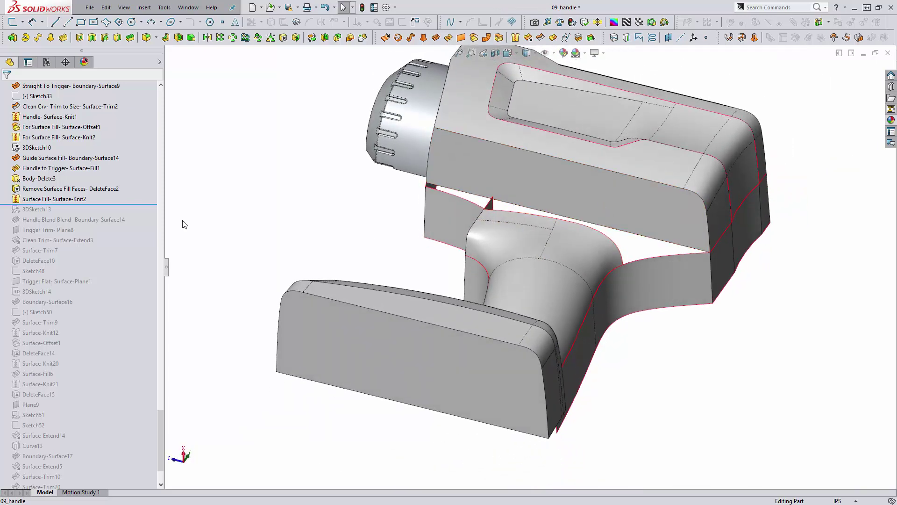
Step: Roll the feature history forward to include 3DSketch13 and the Handle Blend Blend- Boundary-Surface14 feature
scroll(118, 187, down, 1)
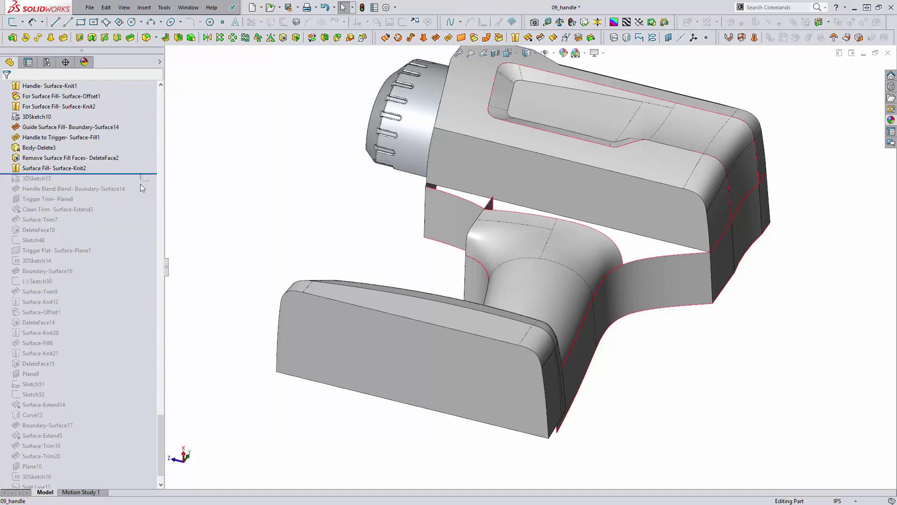
drag(141, 184, 140, 194)
scroll(551, 209, down, 3)
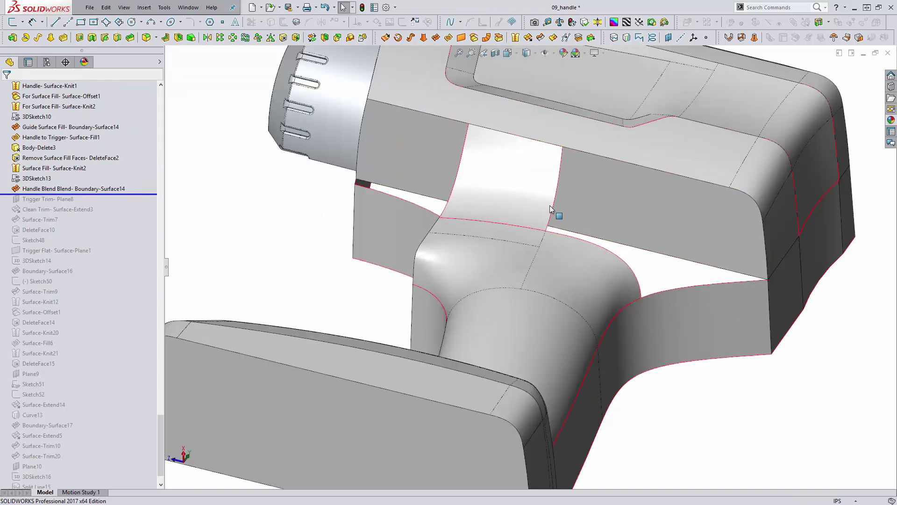
Step: Open the definition of the Handle Blend boundary surface and examine its direction curves and end conditions, then close it
middle_drag(552, 208, 525, 190)
click(525, 190)
click(550, 150)
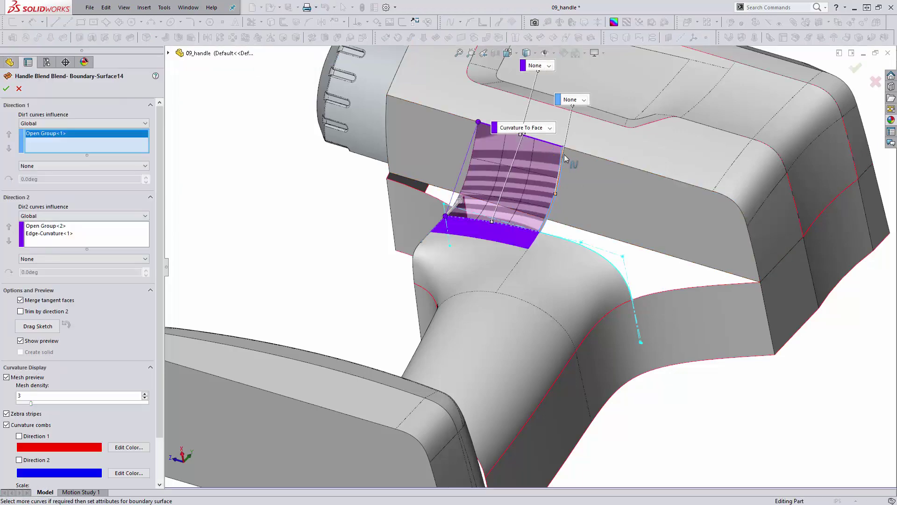
scroll(565, 156, down, 2)
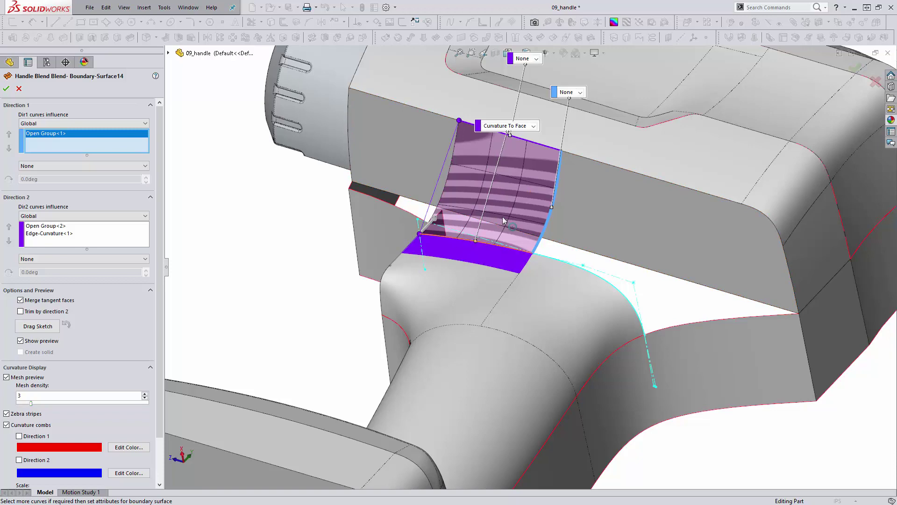
middle_drag(439, 212, 452, 205)
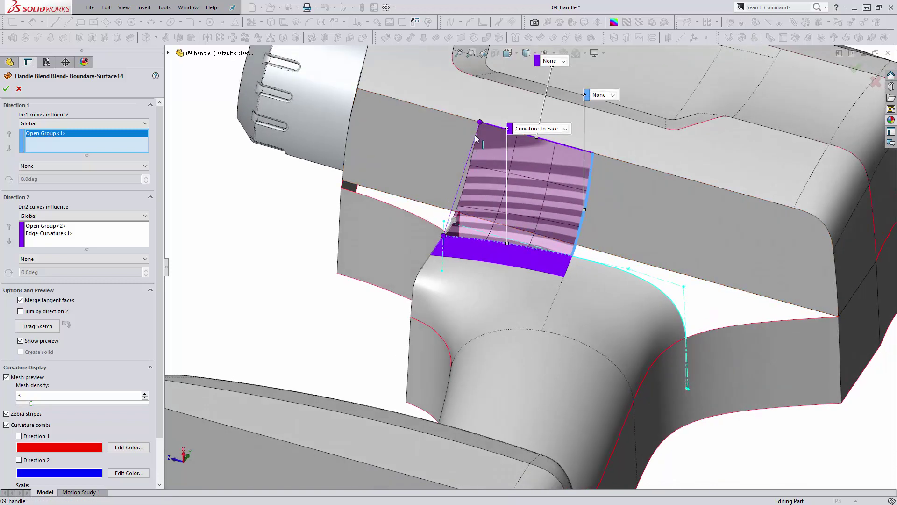
middle_drag(471, 160, 586, 209)
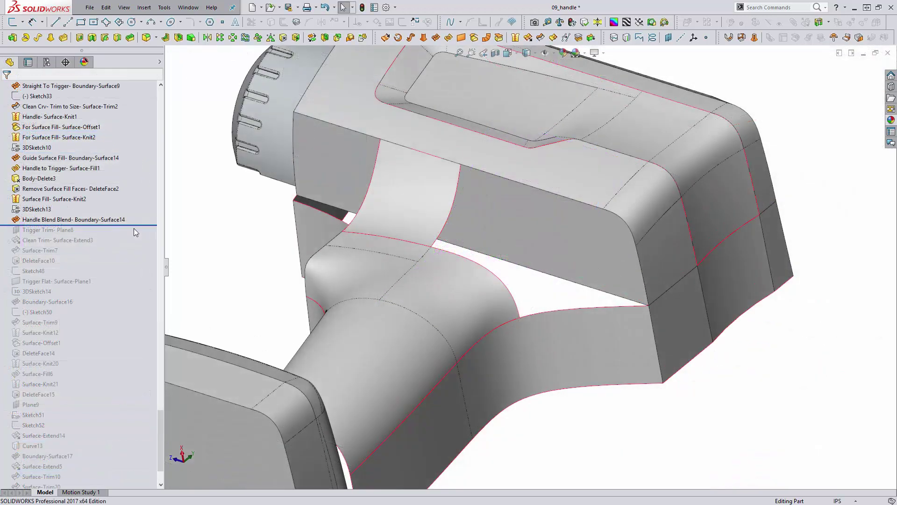
Step: Roll the feature history forward through the Trigger Trim plane, the Clean Trim surface extension and Surface-Trim7
drag(135, 226, 139, 245)
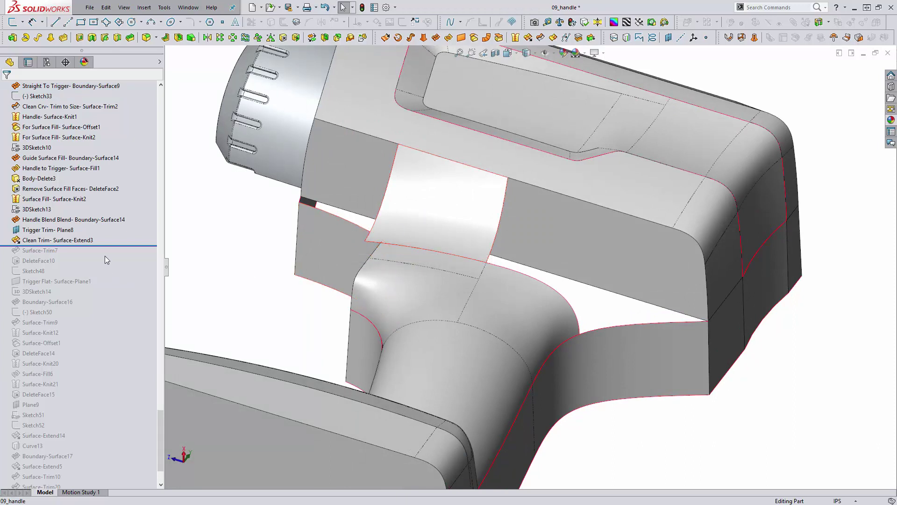
scroll(114, 247, down, 1)
drag(112, 215, 111, 225)
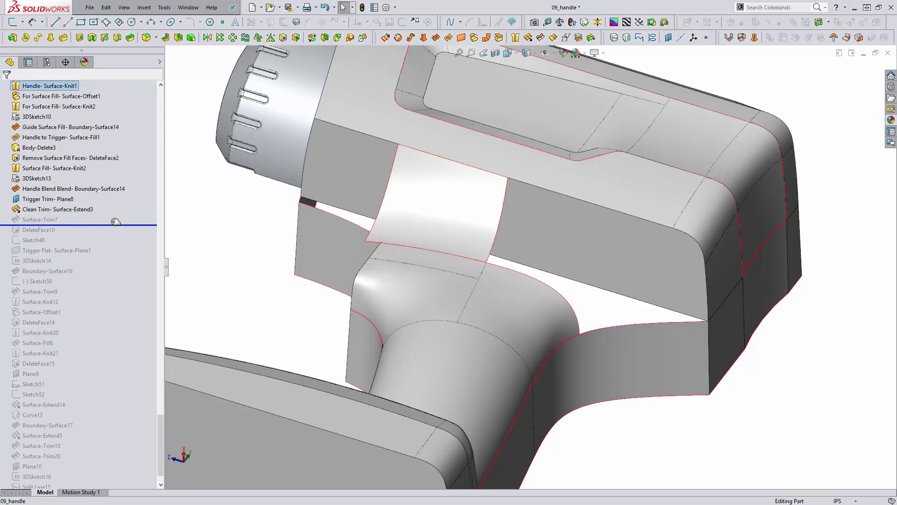
Step: Examine the trimmed front edge of the handle blend and the adjoining flat trigger face up close
middle_drag(470, 280, 518, 310)
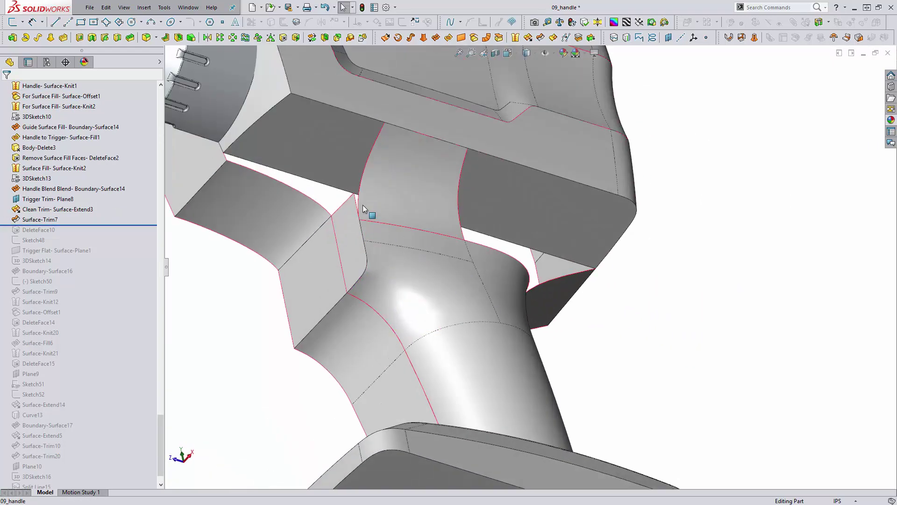
click(362, 179)
middle_drag(408, 191, 411, 274)
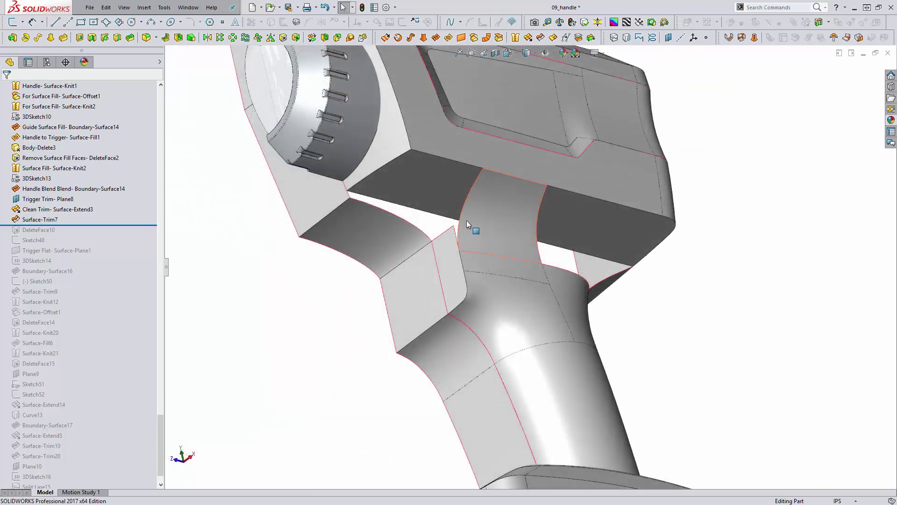
scroll(467, 220, down, 5)
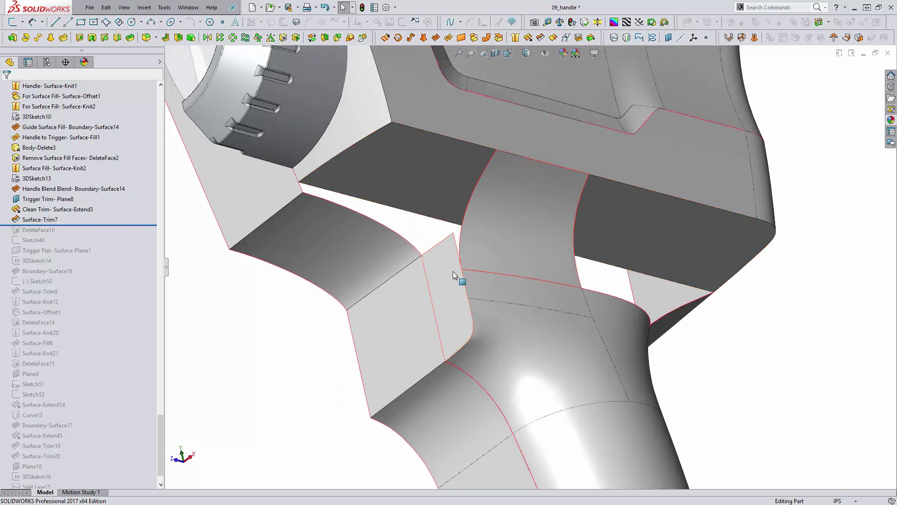
mouse_move(453, 271)
middle_down()
mouse_move(456, 302)
mouse_move(449, 261)
mouse_move(457, 280)
mouse_move(439, 271)
middle_up()
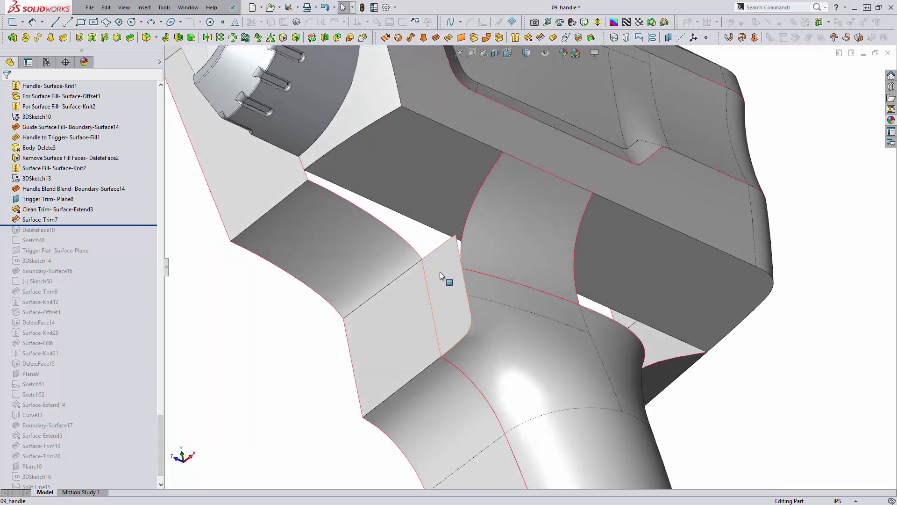
click(448, 279)
key(Escape)
Step: Roll the feature history forward to include DeleteFace10 and Sketch48, and select Sketch48
scroll(86, 190, down, 5)
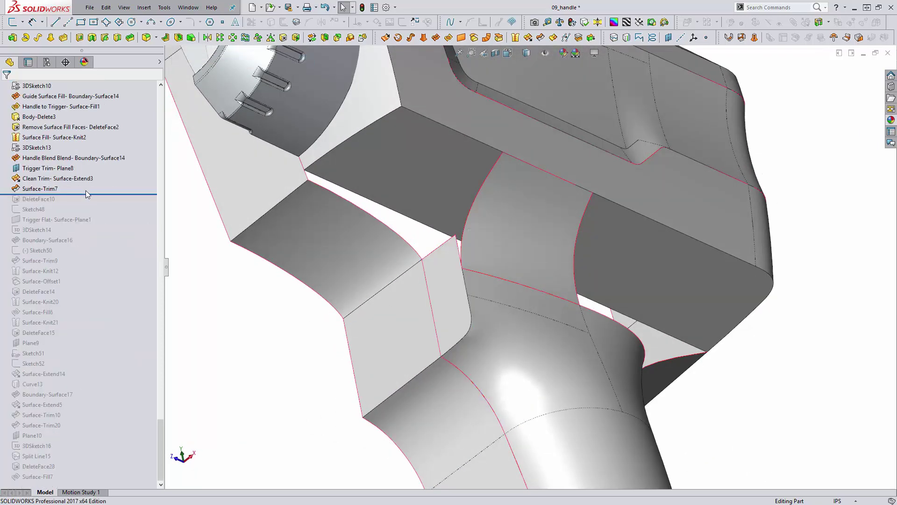
drag(86, 206, 85, 214)
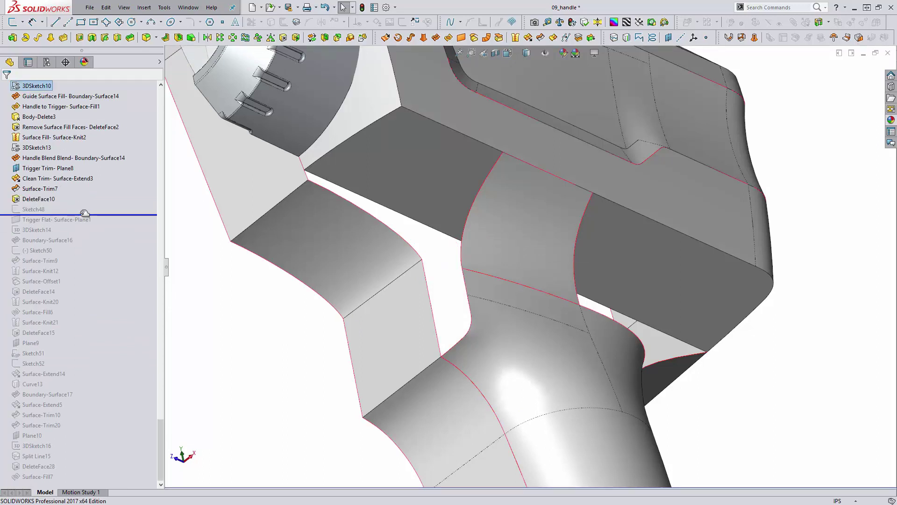
click(32, 209)
Step: Open Sketch48, check the relation of the spline along the blend's front edge, and exit the sketch without changes
click(53, 189)
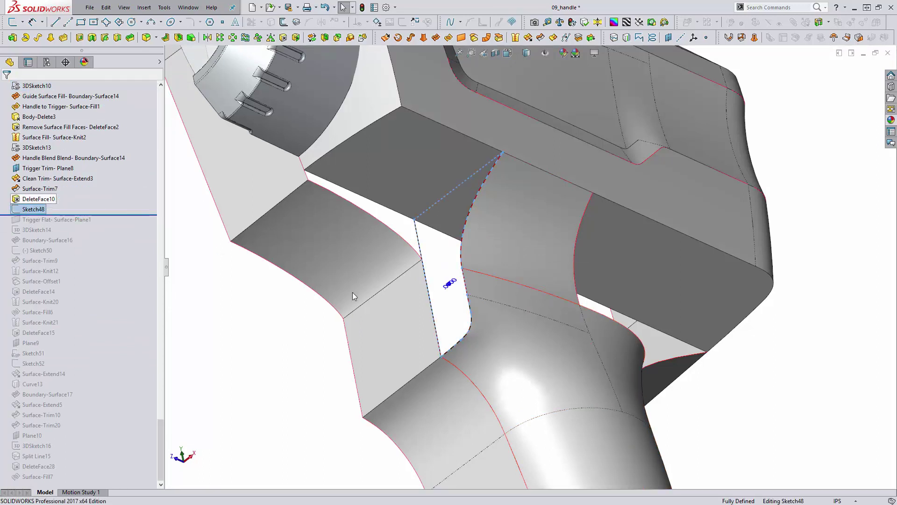
click(473, 204)
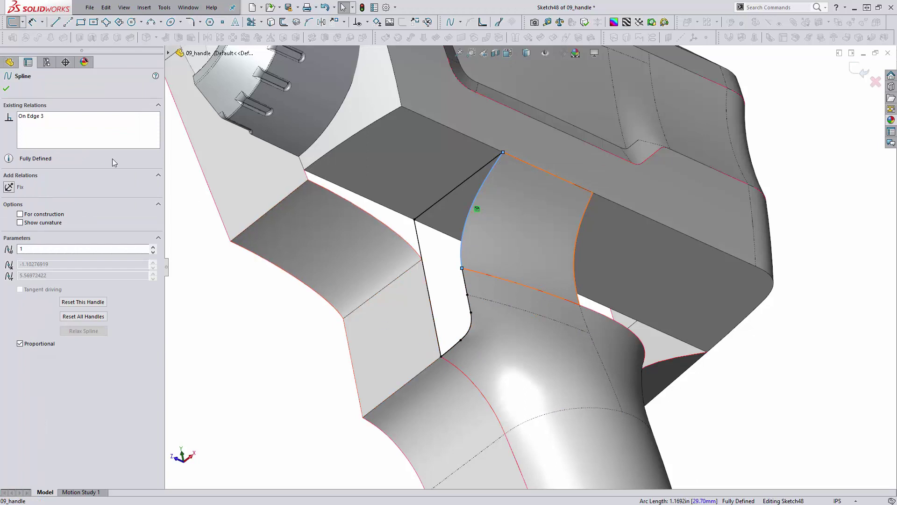
click(6, 90)
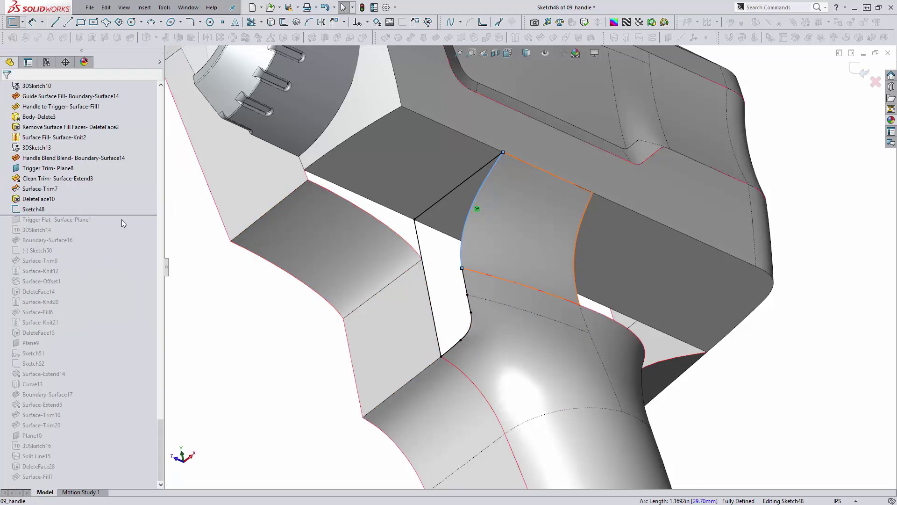
click(243, 348)
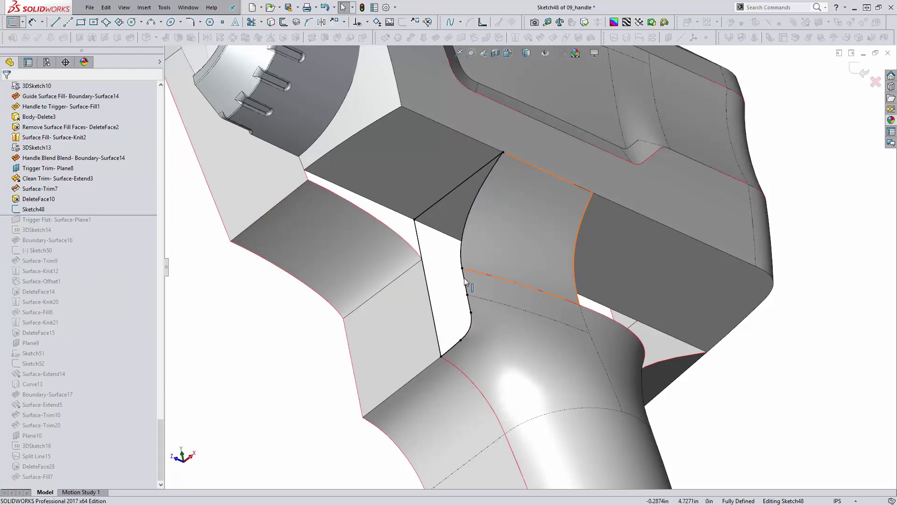
click(874, 85)
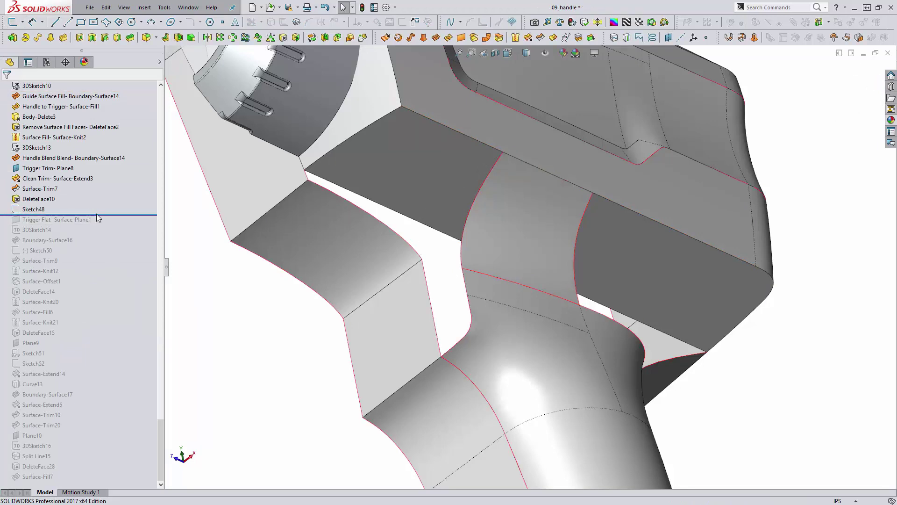
Step: Roll the feature history forward to include Trigger Flat- Surface-Plane1 and inspect that flat face beside the trigger
drag(98, 217, 80, 221)
click(76, 221)
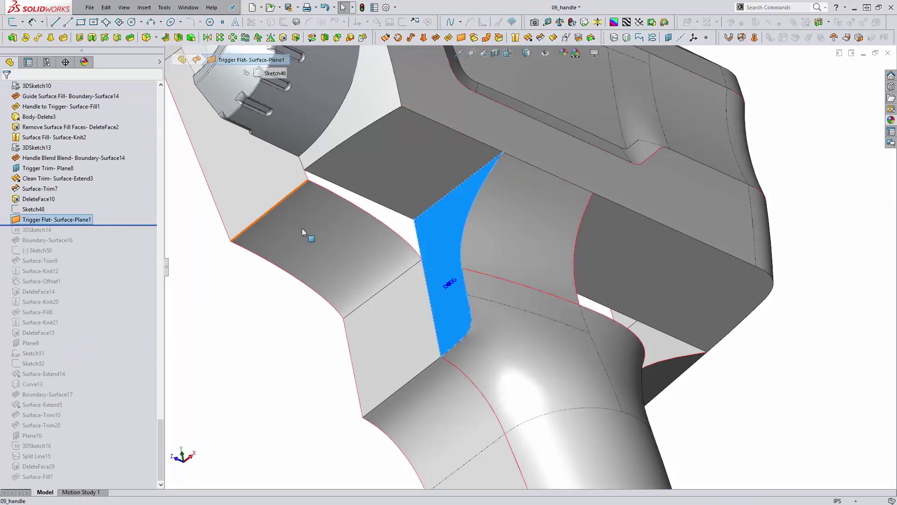
middle_drag(463, 260, 451, 245)
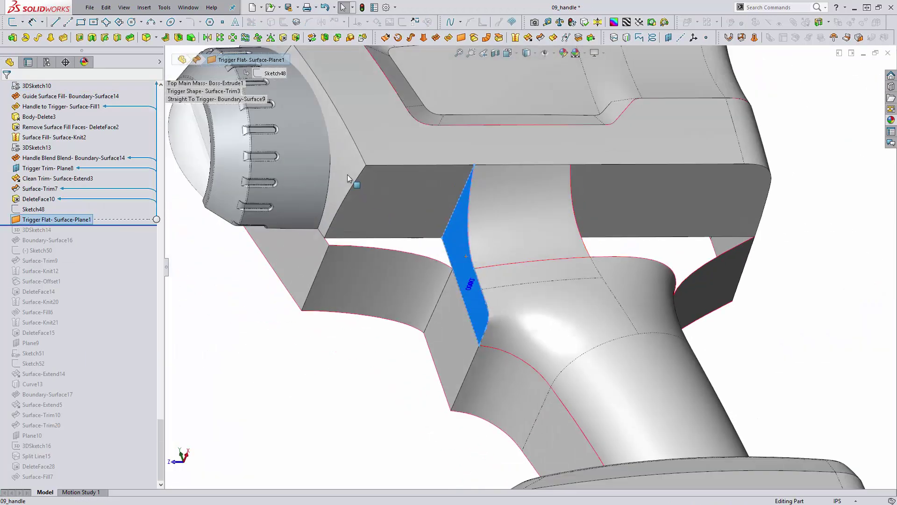
middle_drag(565, 240, 524, 240)
click(525, 250)
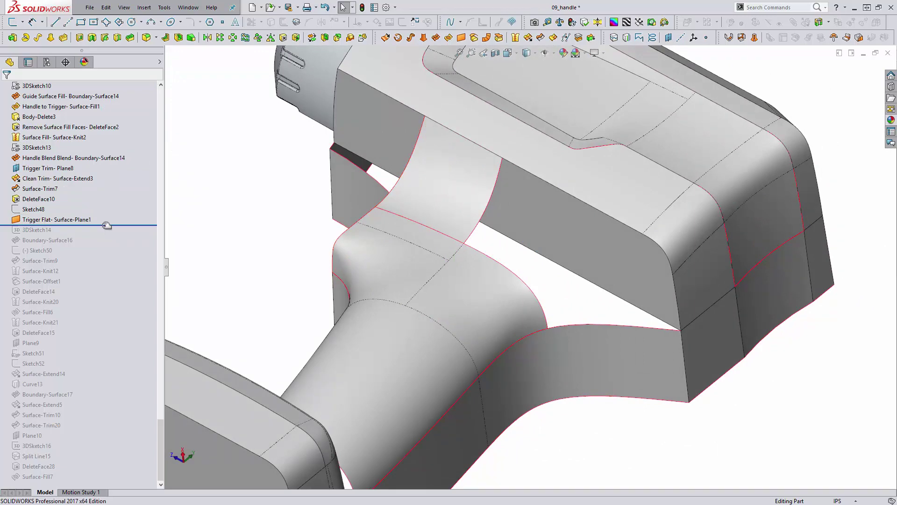
Step: Roll the feature history forward to include 3DSketch14 and Boundary-Surface16, and open the boundary surface's definition
drag(103, 225, 108, 243)
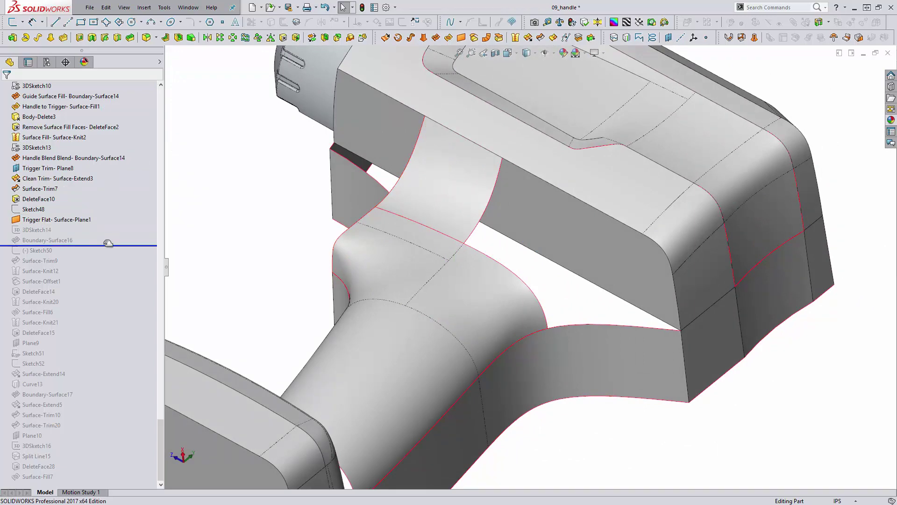
click(68, 240)
click(63, 212)
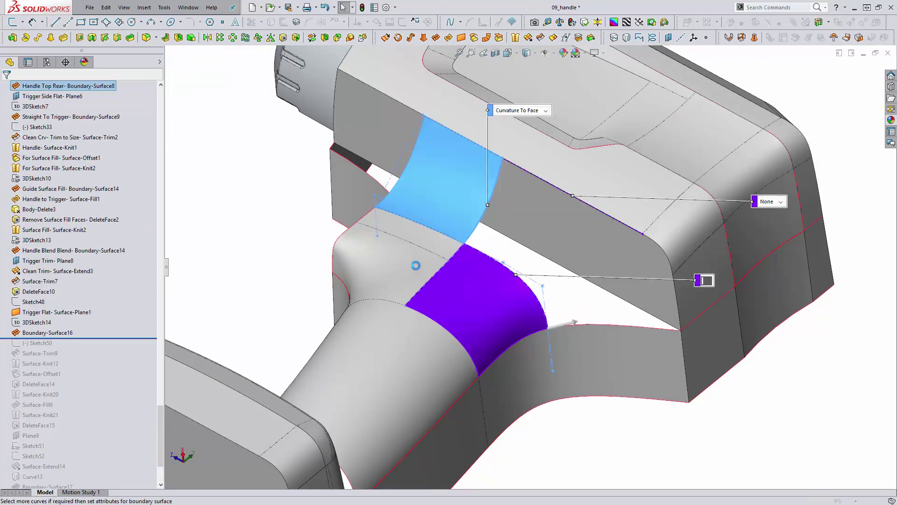
Step: Try the connector of Boundary-Surface16 at another point along its handle-side edge, and return it to the edge's end
scroll(607, 318, down, 1)
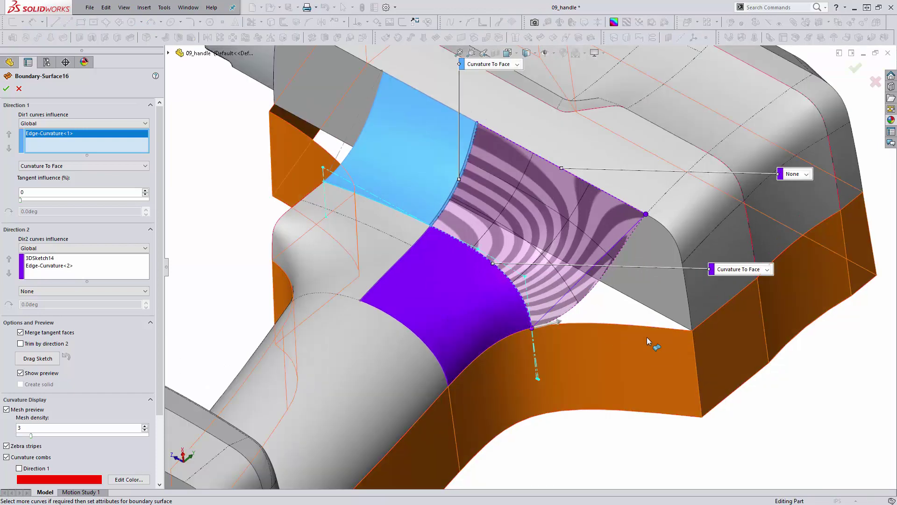
scroll(645, 331, up, 1)
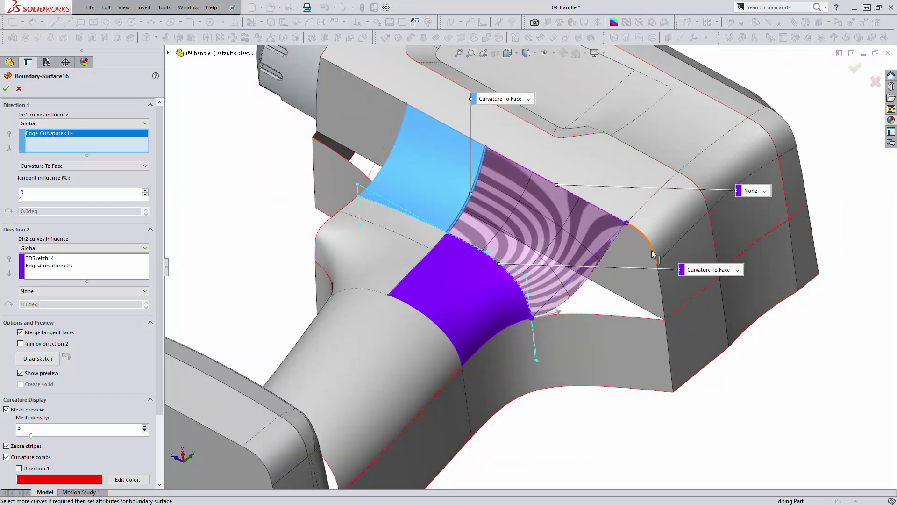
scroll(572, 251, down, 1)
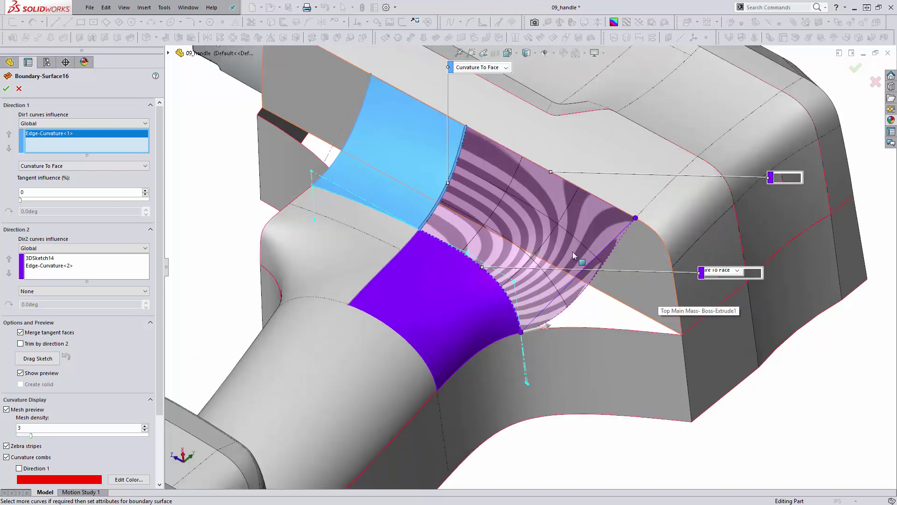
drag(522, 331, 522, 321)
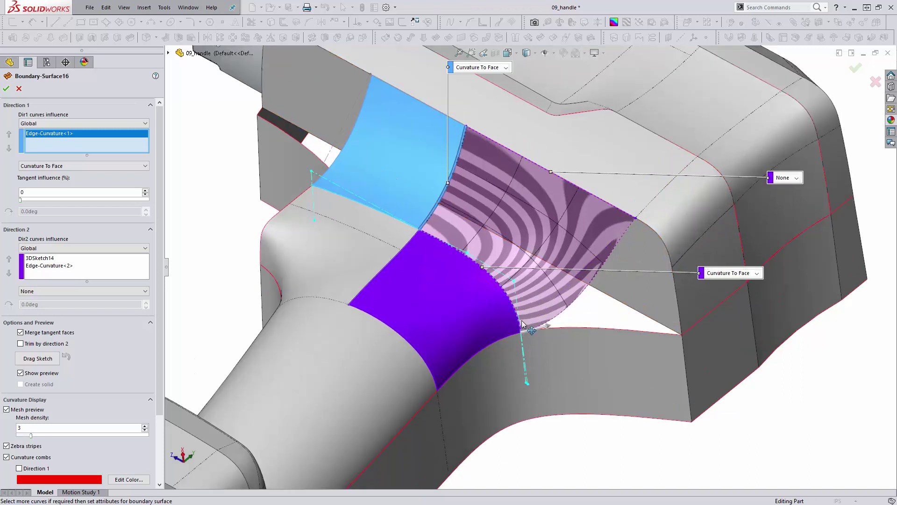
drag(489, 264, 627, 214)
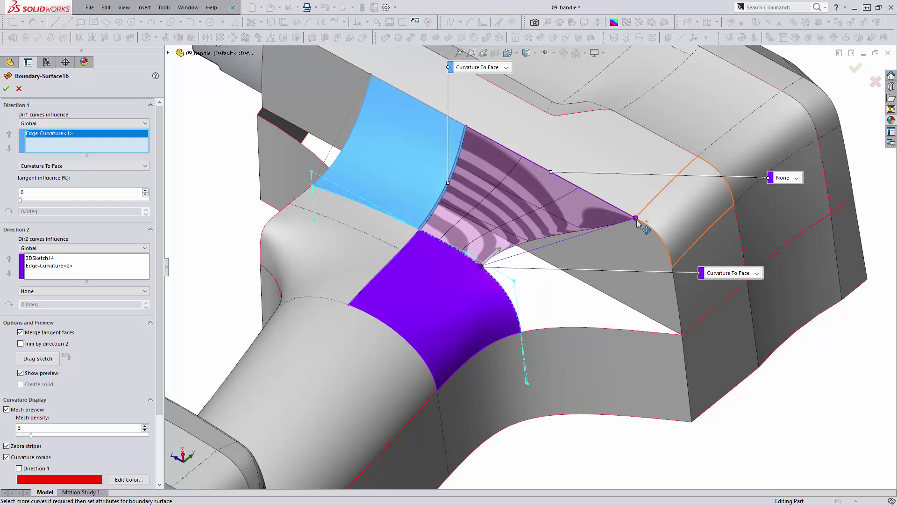
drag(553, 168, 655, 265)
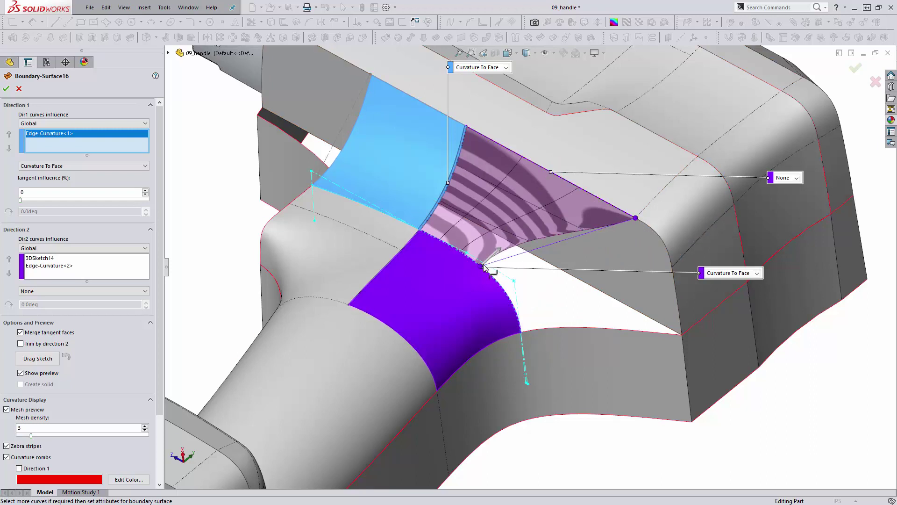
Step: Examine the zebra-striped preview of Boundary-Surface16 from several angles and close its definition
middle_drag(535, 363, 519, 237)
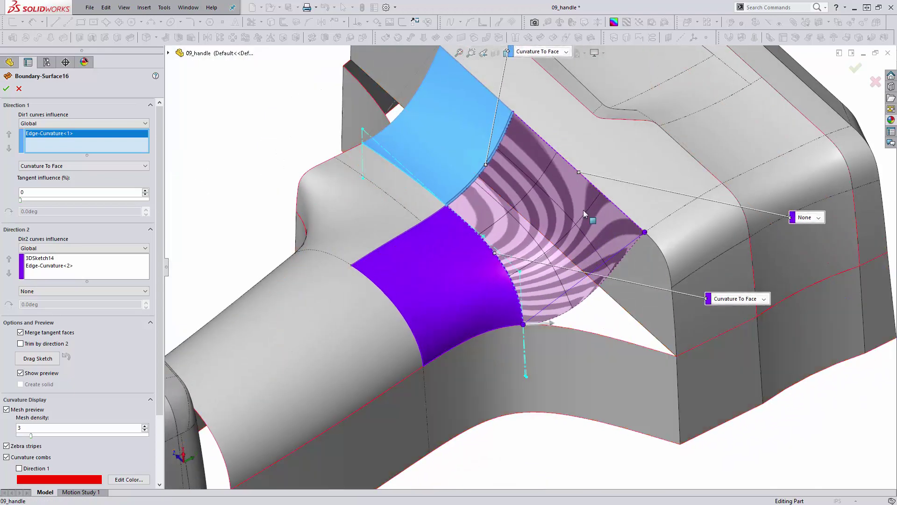
middle_drag(583, 209, 654, 242)
middle_drag(618, 208, 586, 205)
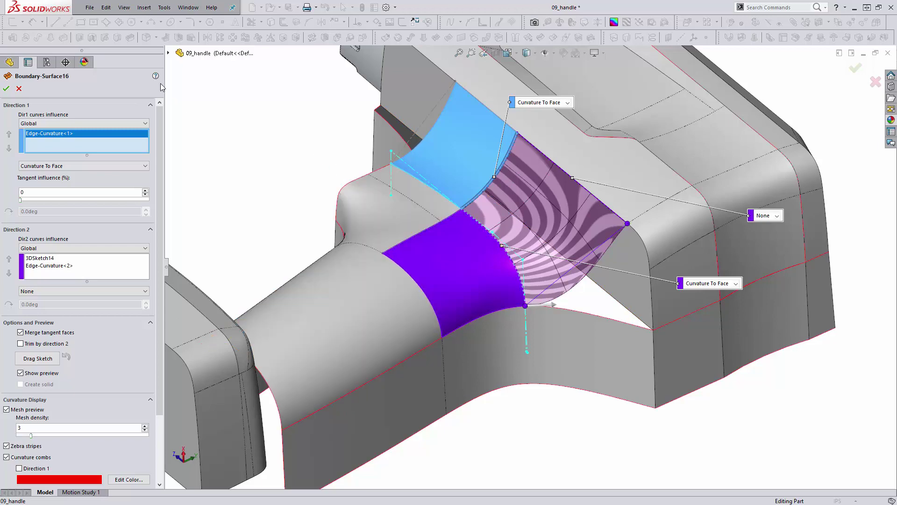
key(Return)
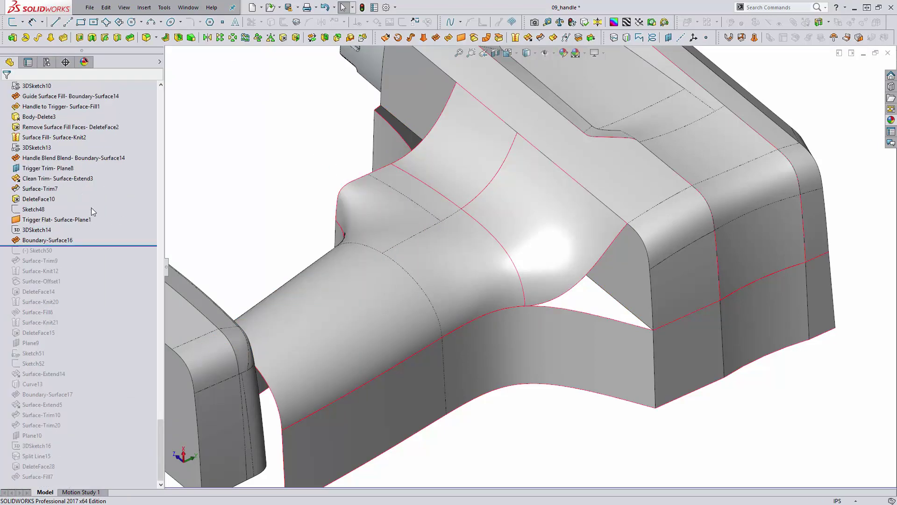
Step: Roll the feature history forward to include Sketch50 and Surface-Trim9, and inspect the opening beside the handle blend
drag(77, 244, 84, 265)
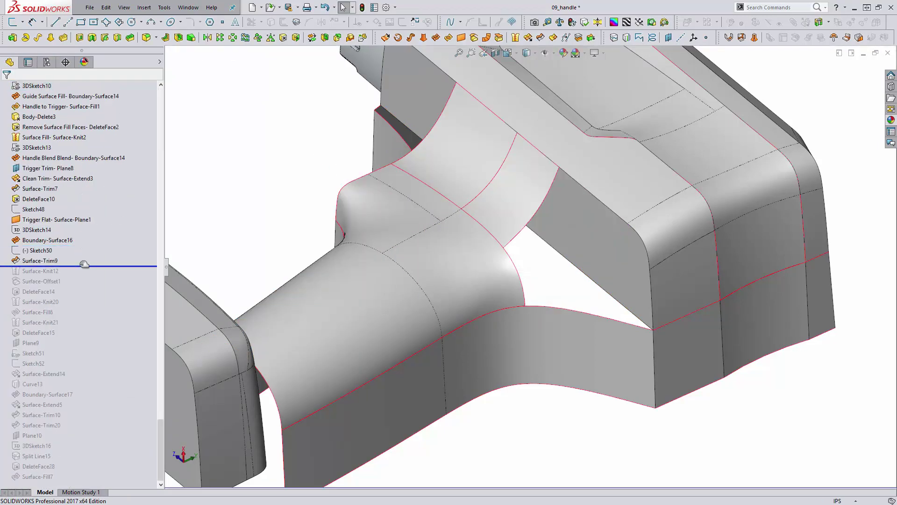
middle_drag(500, 269, 458, 217)
middle_drag(517, 251, 571, 214)
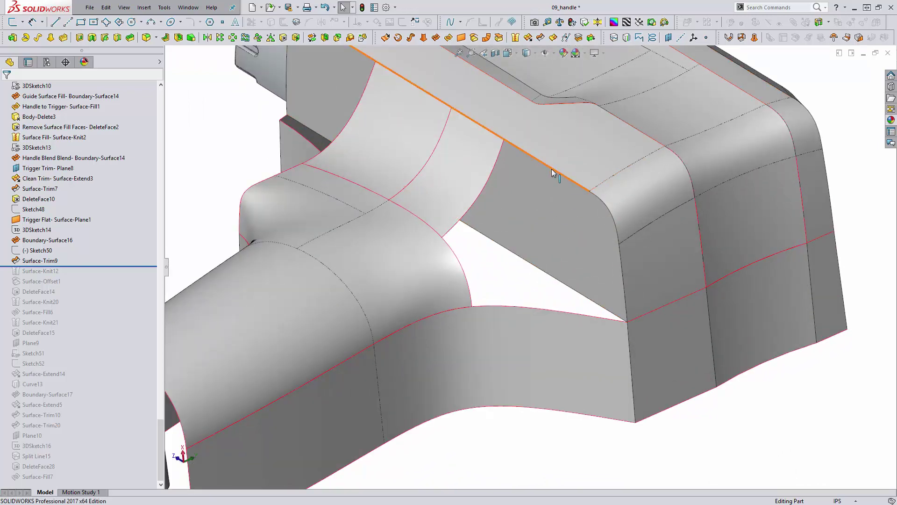
click(454, 254)
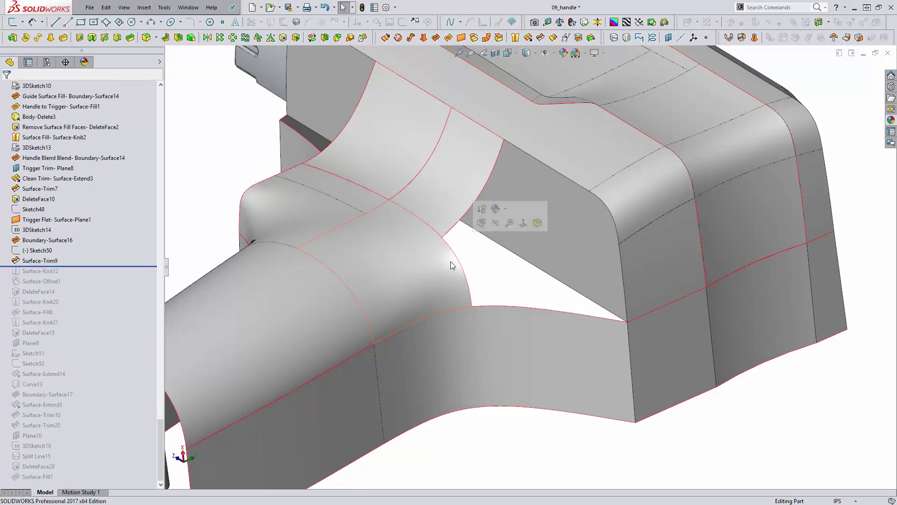
scroll(447, 262, down, 2)
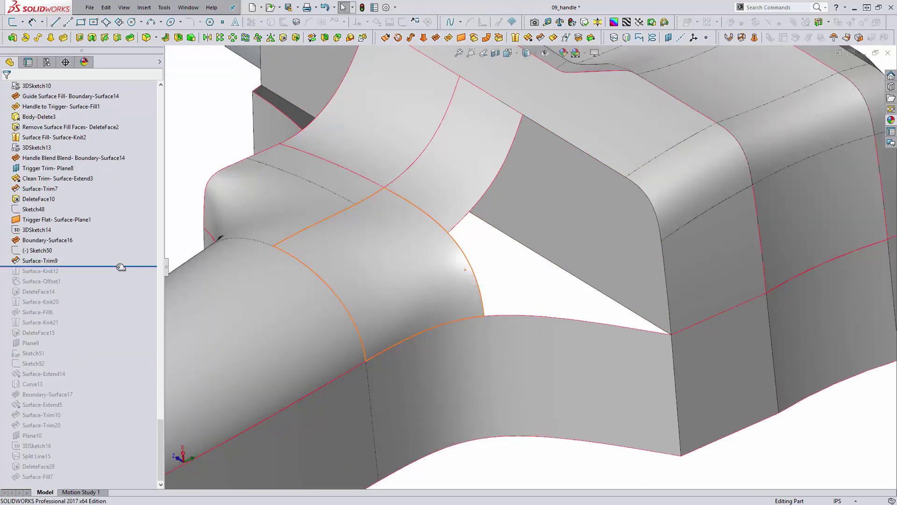
Step: Roll the feature history forward to include Surface-Knit12, and inspect the handle blend edge that borders the opening
drag(121, 266, 120, 276)
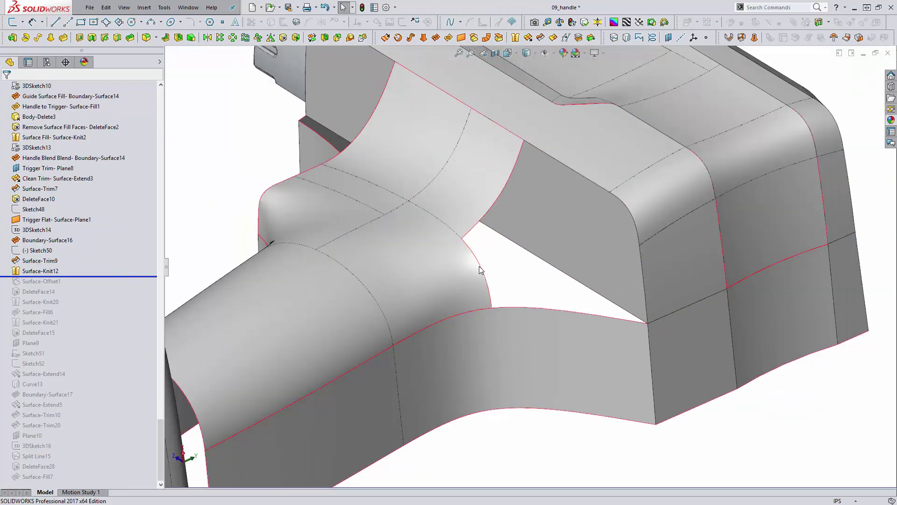
click(479, 265)
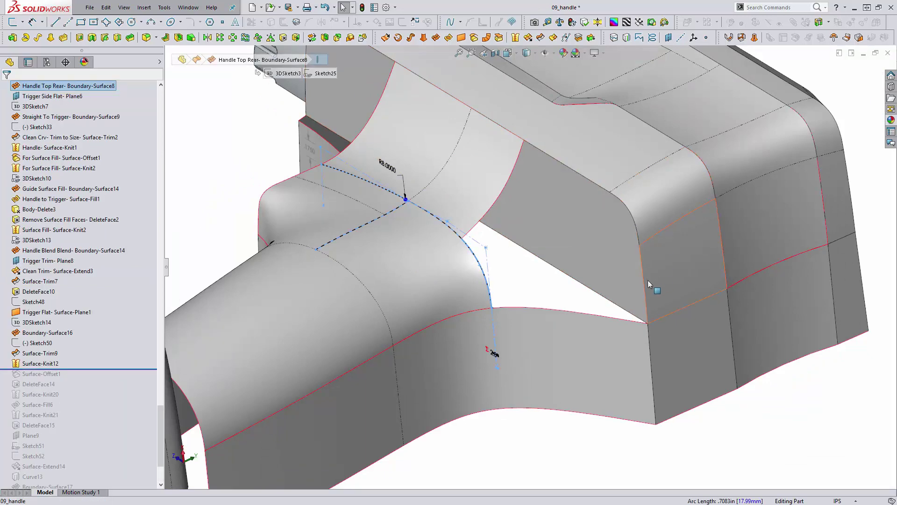
click(530, 279)
scroll(552, 278, up, 1)
middle_drag(560, 273, 557, 285)
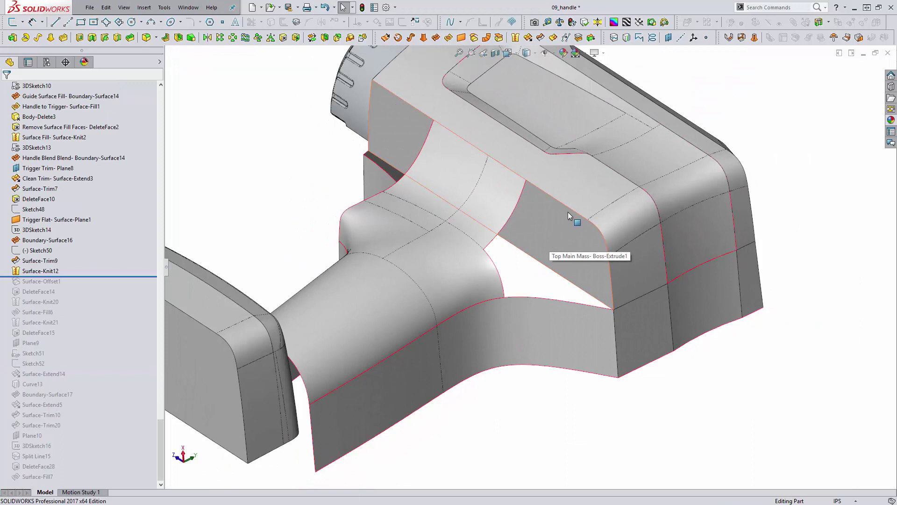
middle_drag(494, 257, 492, 260)
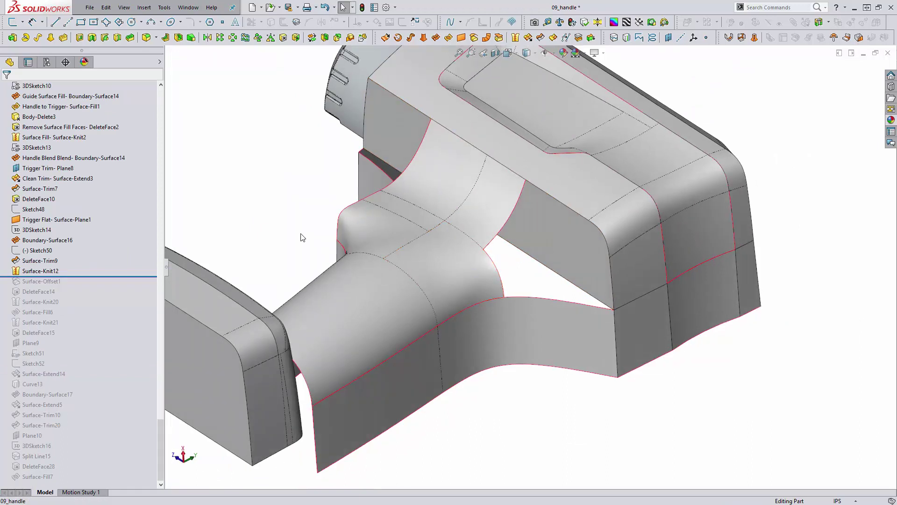
Step: Roll the feature history forward to include Surface-Fill6 and open the fill surface's definition
drag(73, 277, 77, 288)
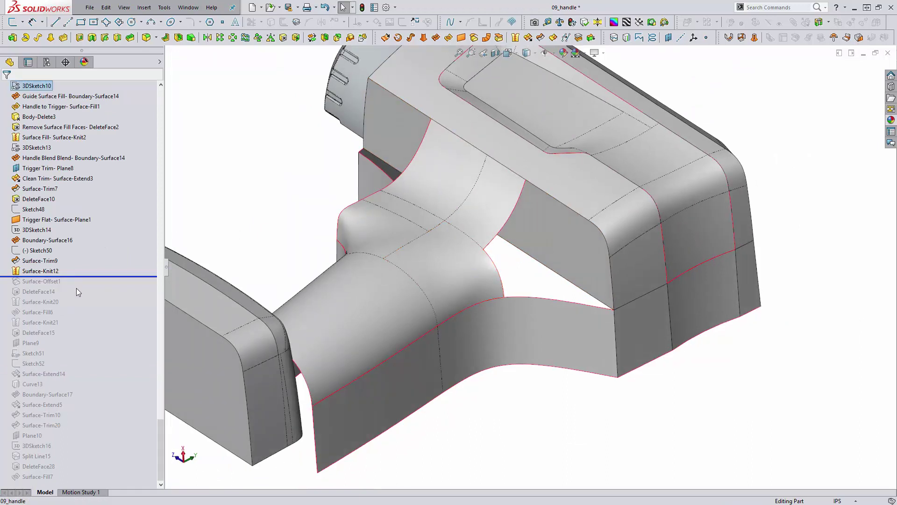
drag(77, 287, 80, 311)
click(42, 312)
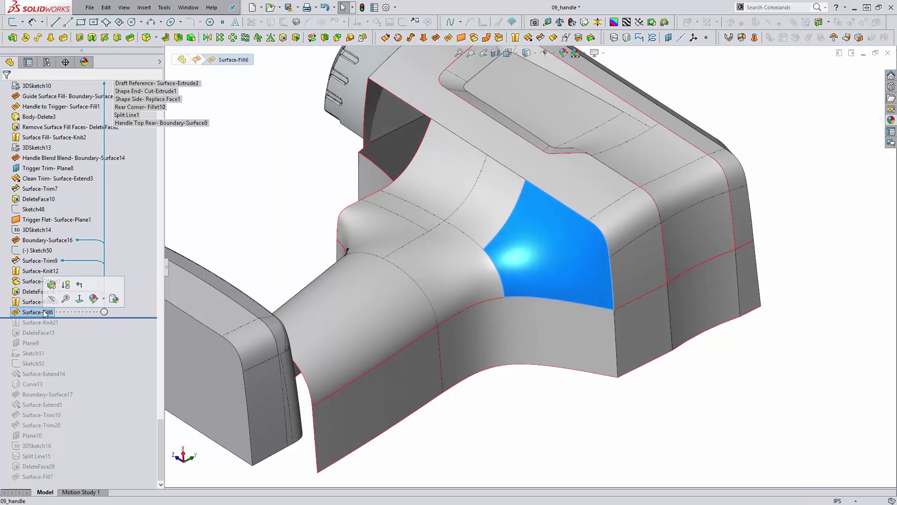
click(50, 287)
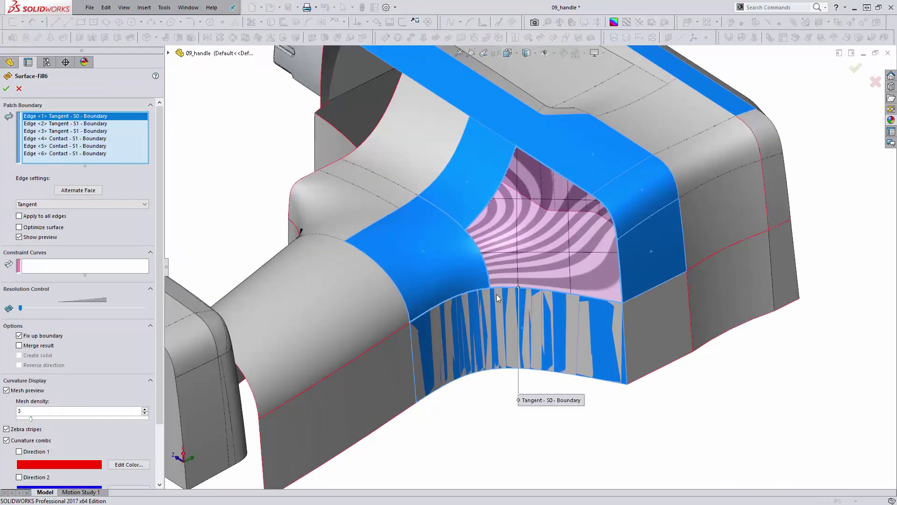
Step: Review the patch boundary settings of edges 2, 3 and 1 in Surface-Fill6, and leave its definition without changes
click(96, 123)
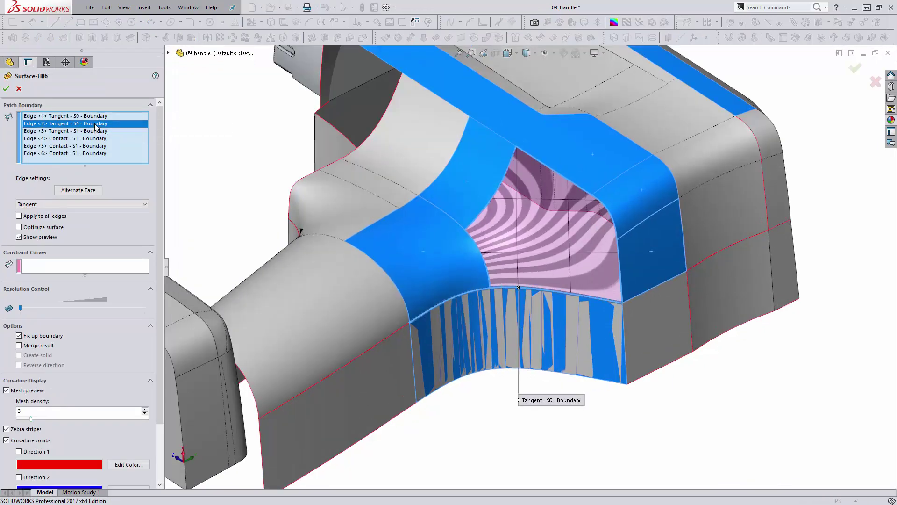
click(108, 131)
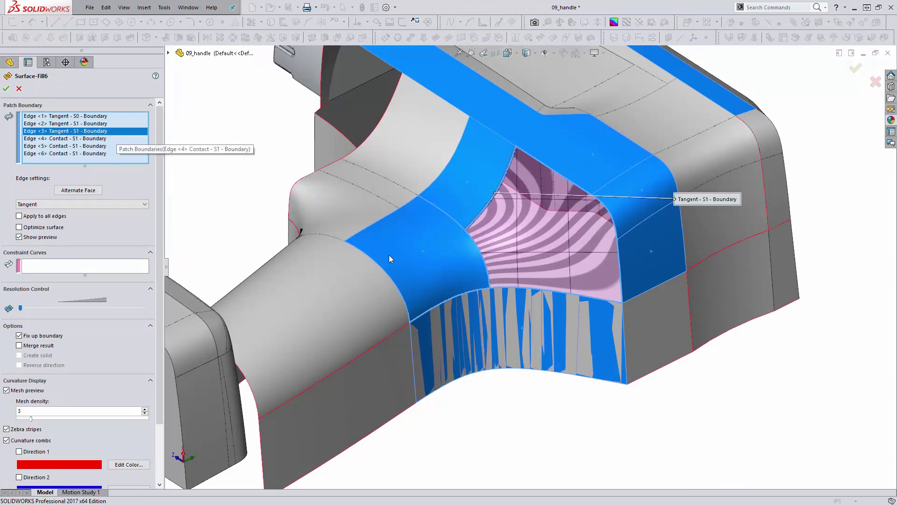
click(56, 116)
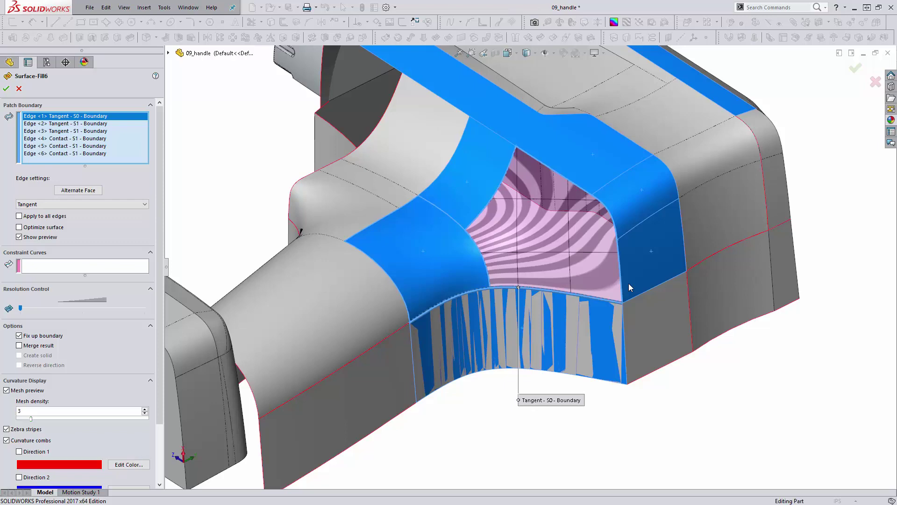
middle_drag(629, 283, 631, 270)
middle_drag(628, 284, 615, 270)
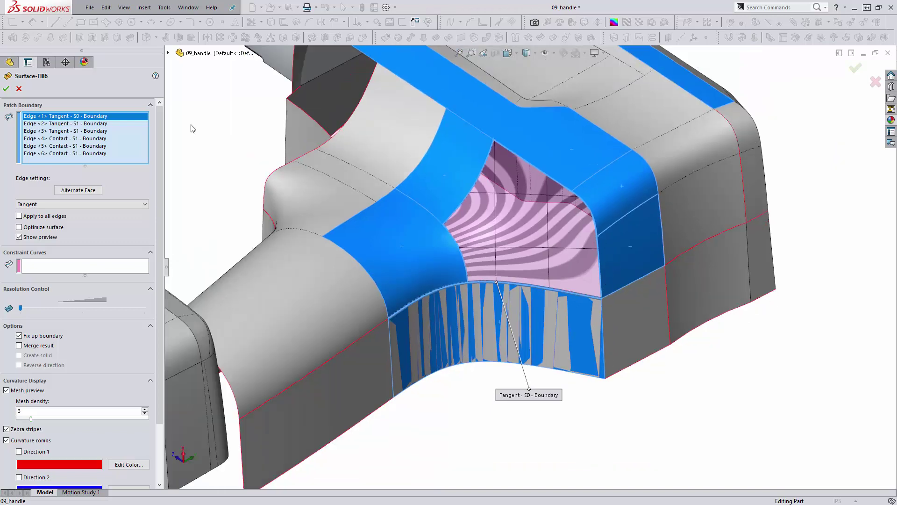
click(19, 88)
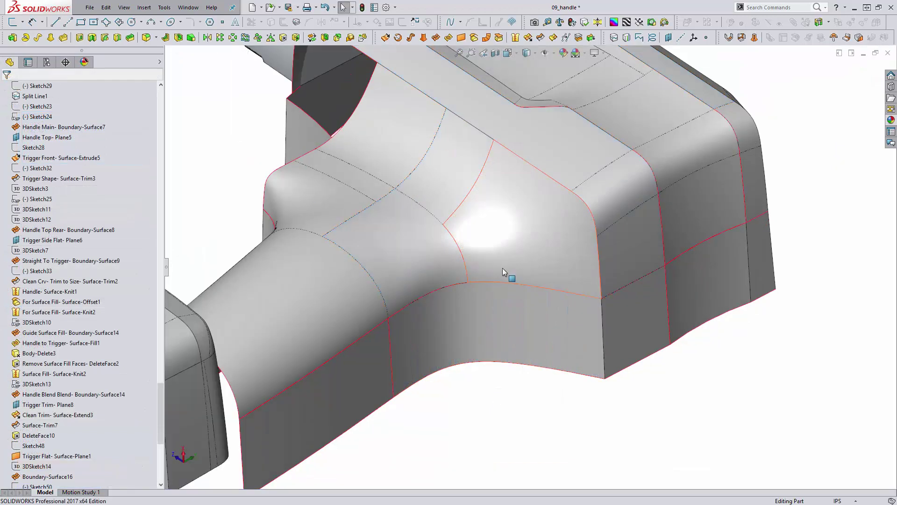
Step: Display horizontal zebra stripes on the model and examine how they flow across Surface-Fill6 and the surrounding handle blend
middle_drag(497, 270, 590, 101)
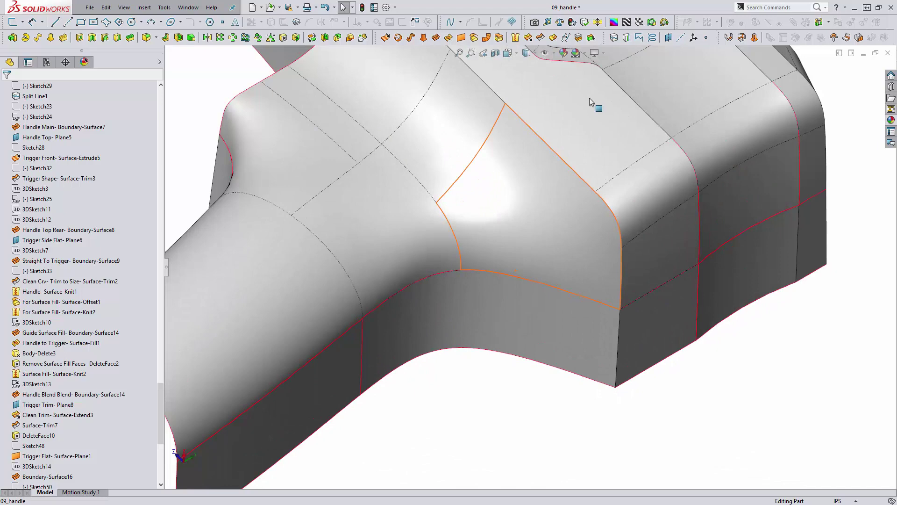
click(626, 22)
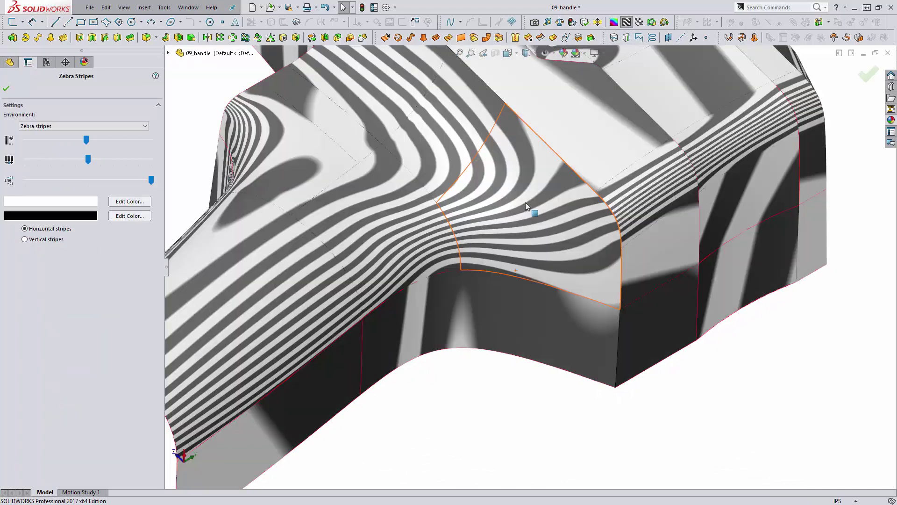
key(Return)
middle_drag(525, 203, 519, 242)
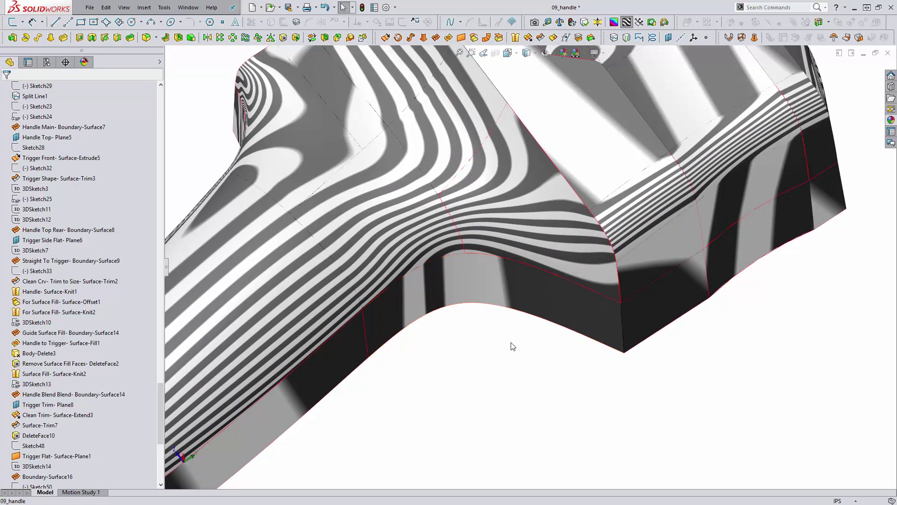
middle_drag(477, 203, 492, 224)
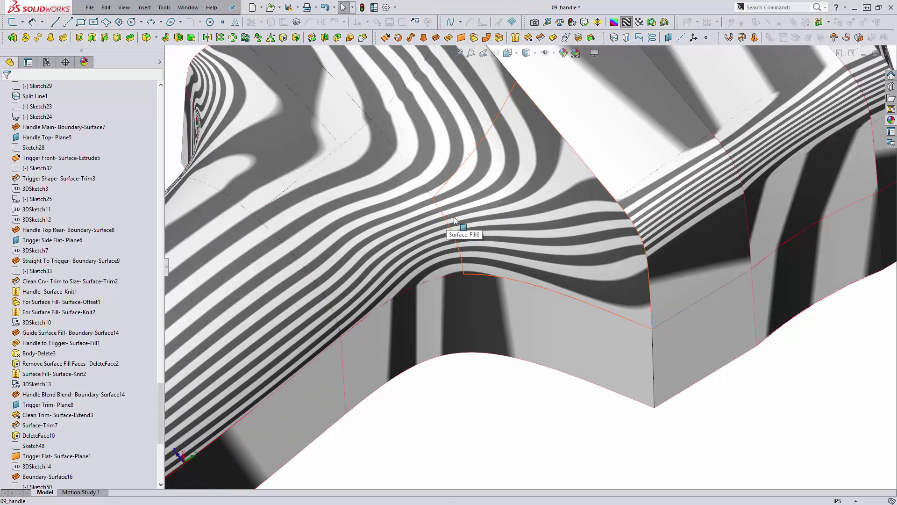
middle_drag(501, 243, 541, 247)
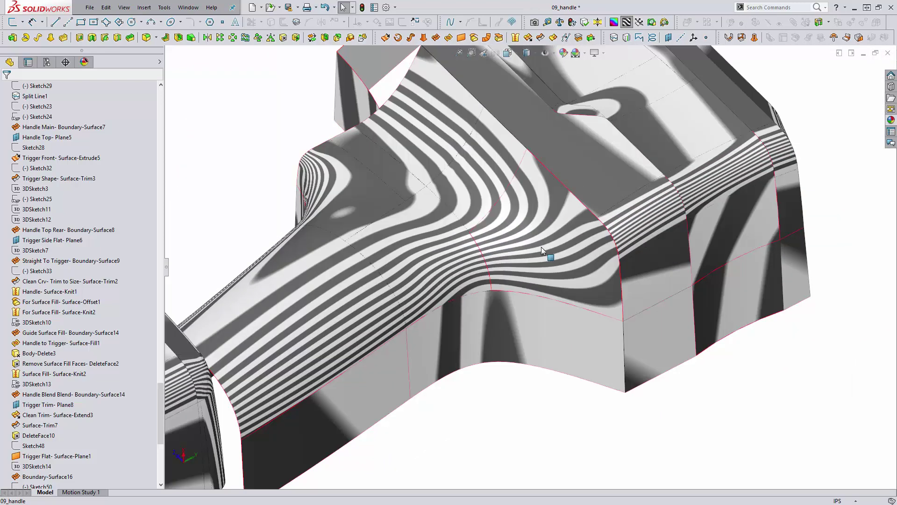
Step: Turn off the zebra stripes, roll the feature history forward to include Surface-Extend14, and select the front cut face beside the trigger opening
scroll(541, 247, down, 2)
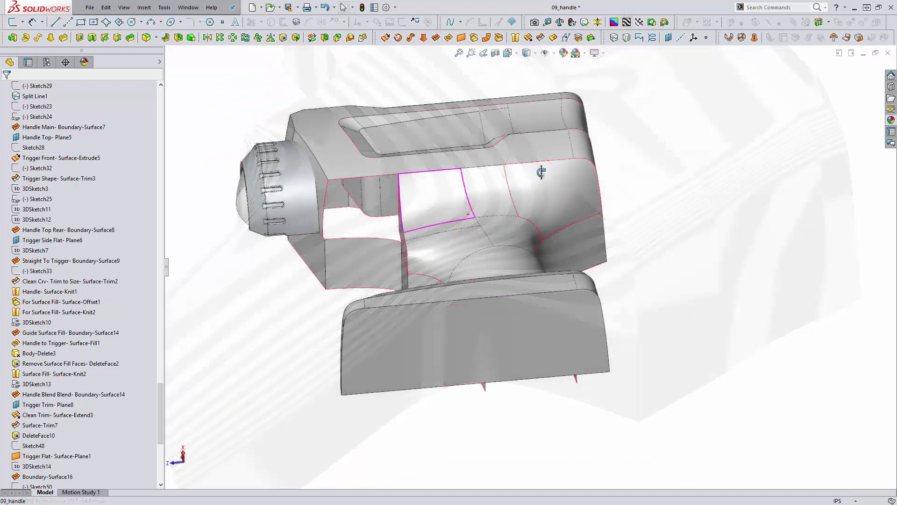
mouse_move(540, 173)
middle_down()
mouse_move(475, 205)
mouse_move(494, 161)
mouse_move(456, 191)
middle_up()
scroll(373, 222, down, 2)
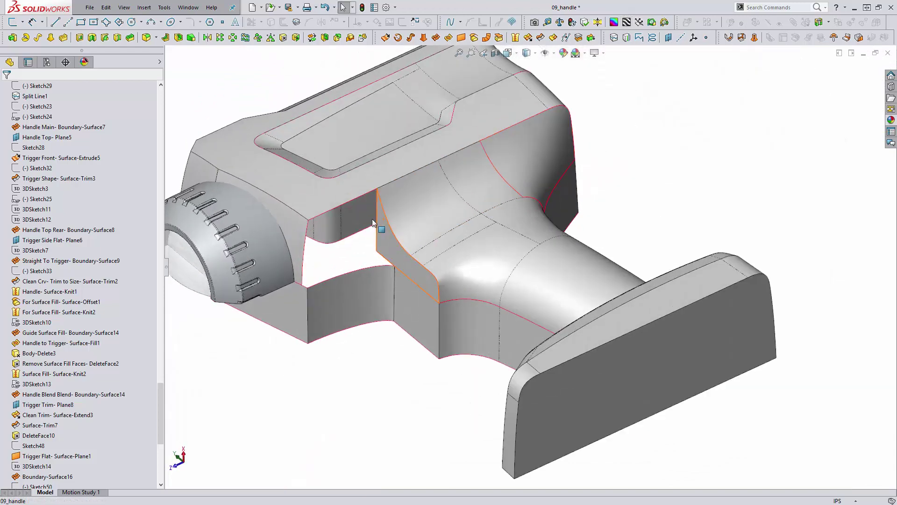
scroll(76, 253, down, 7)
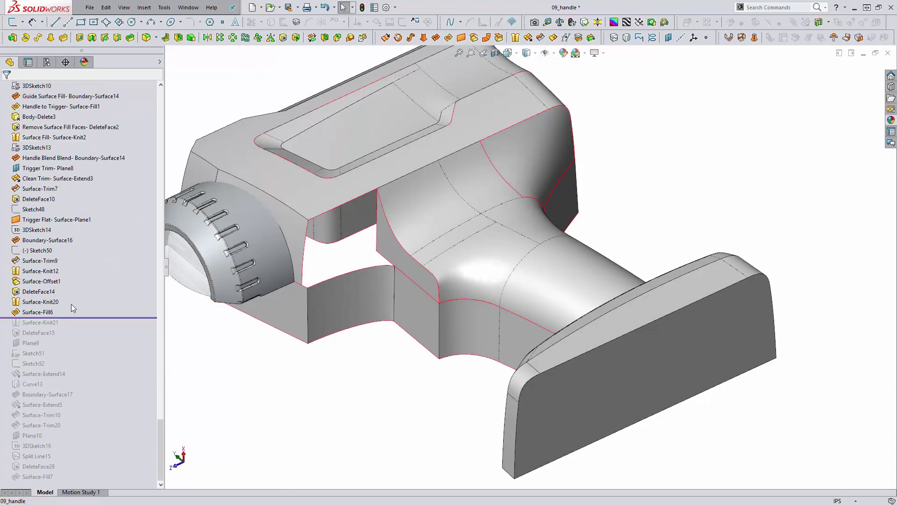
drag(73, 318, 95, 379)
scroll(382, 279, down, 4)
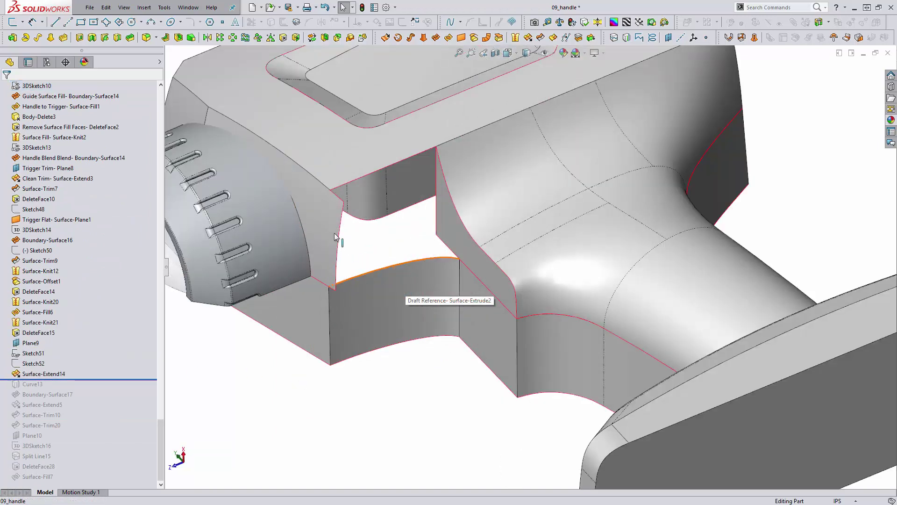
click(331, 203)
scroll(105, 310, down, 1)
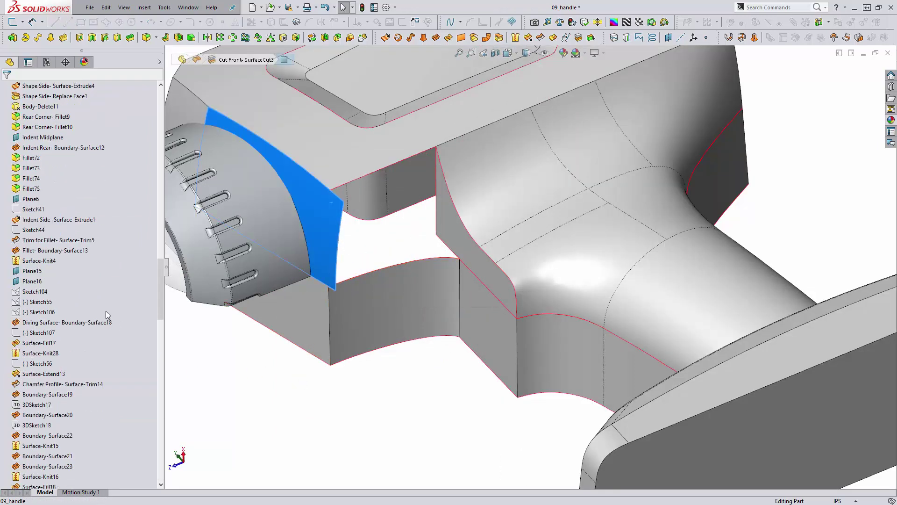
Step: Roll the feature history back to before Surface-Extend14 to compare the front cut face with and without the extension
scroll(112, 314, down, 15)
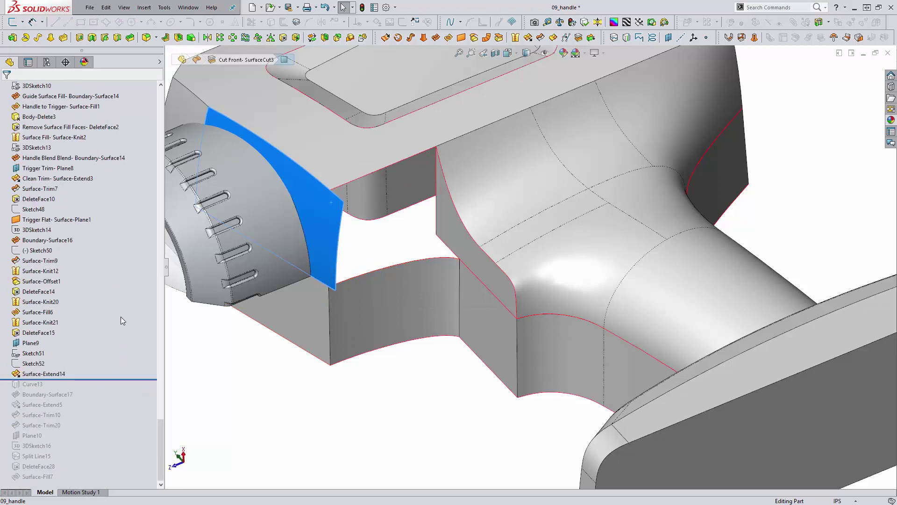
drag(97, 384, 99, 403)
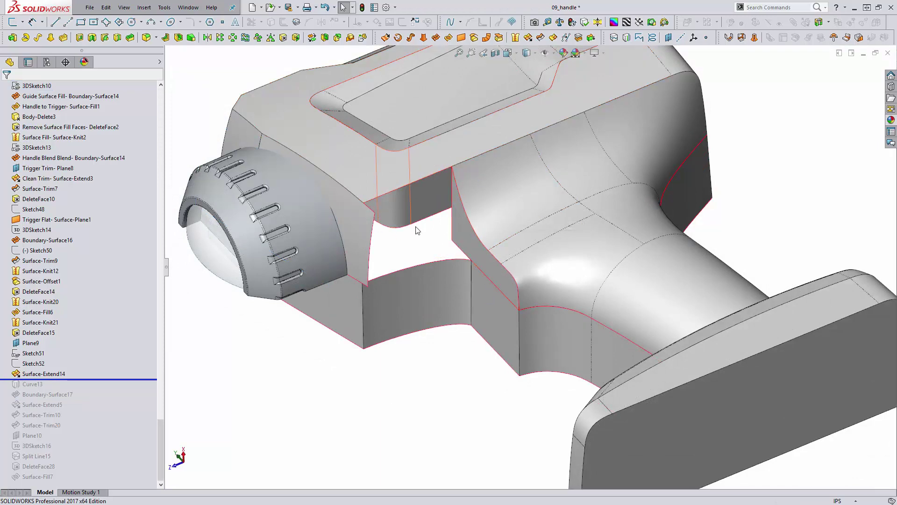
mouse_move(473, 249)
middle_down()
mouse_move(476, 309)
mouse_move(481, 245)
middle_up()
mouse_move(59, 380)
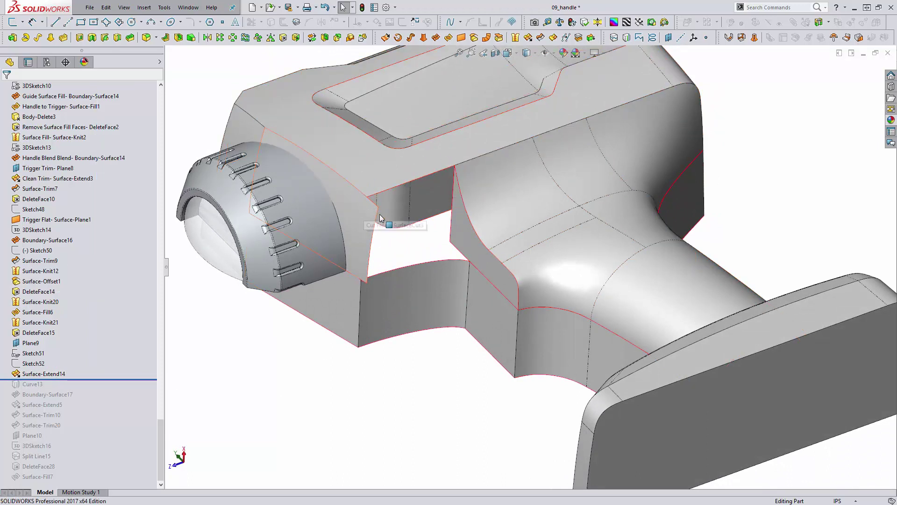
drag(132, 379, 133, 365)
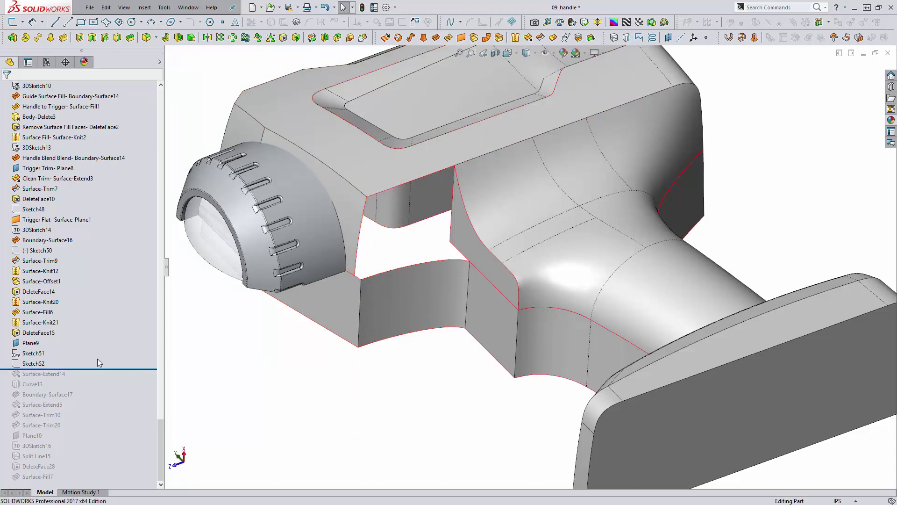
Step: Roll the feature history forward to include Curve13, review the projection of Sketch51 onto the front face, and leave its definition without changes
drag(93, 368, 91, 389)
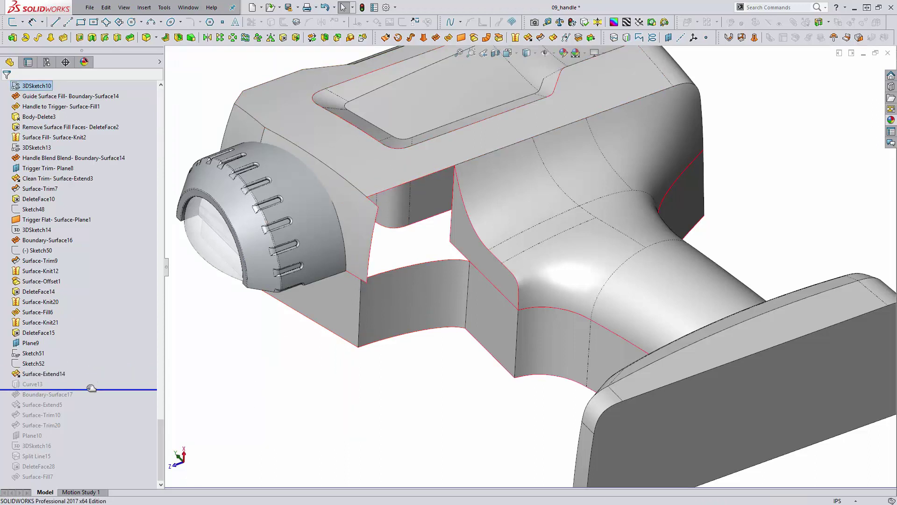
click(47, 384)
click(44, 357)
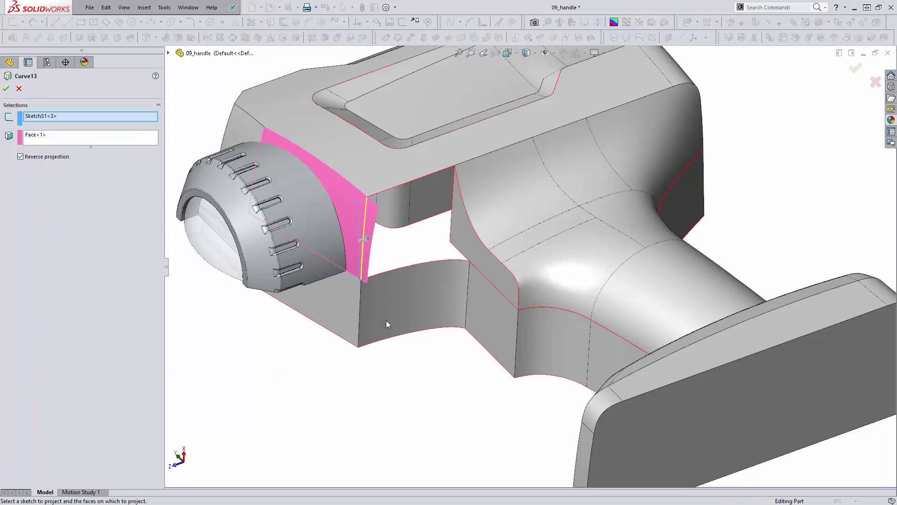
middle_drag(369, 290, 423, 222)
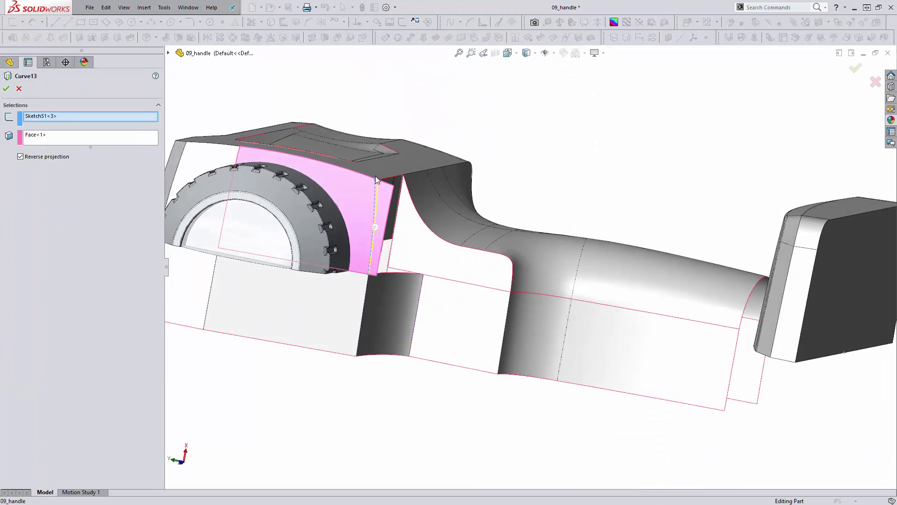
middle_drag(369, 211, 332, 220)
scroll(335, 219, down, 3)
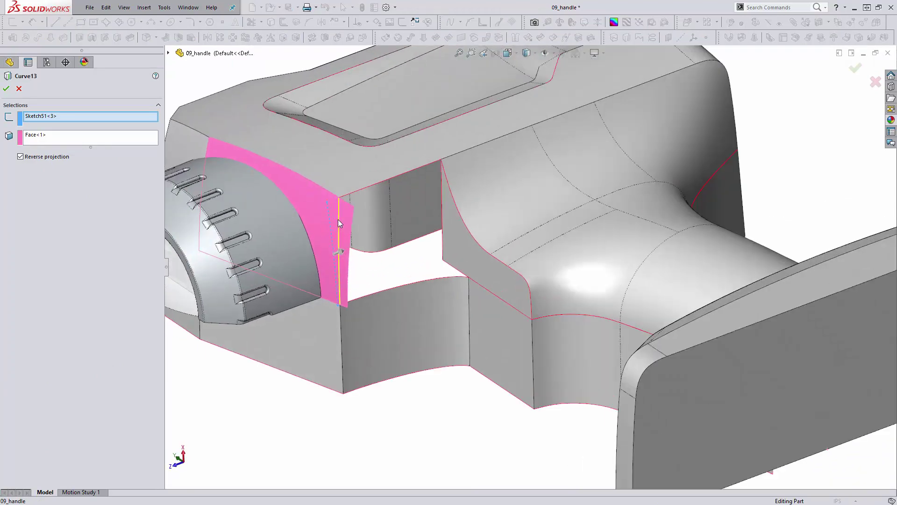
click(18, 88)
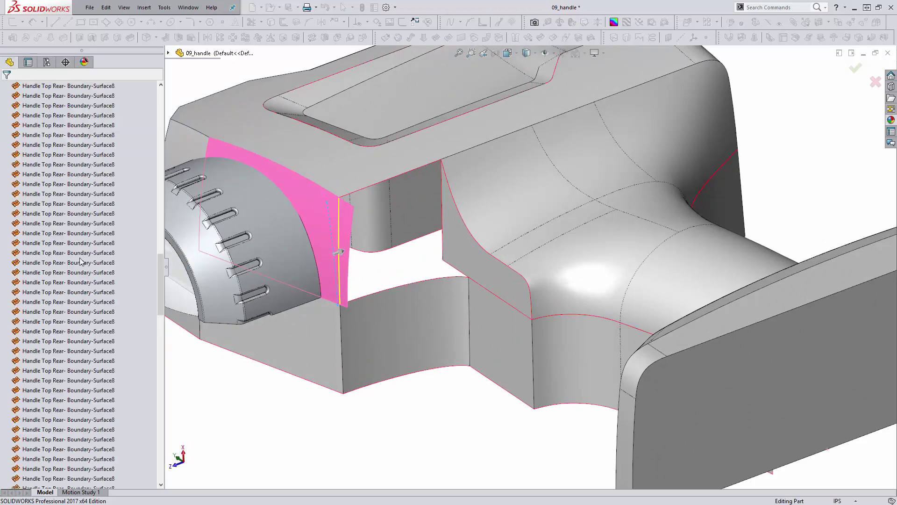
Step: Roll the feature history forward to include Boundary-Surface17, review its Curve13 and Sketch52 direction curves, and close its definition
scroll(92, 350, up, 5)
scroll(108, 333, up, 10)
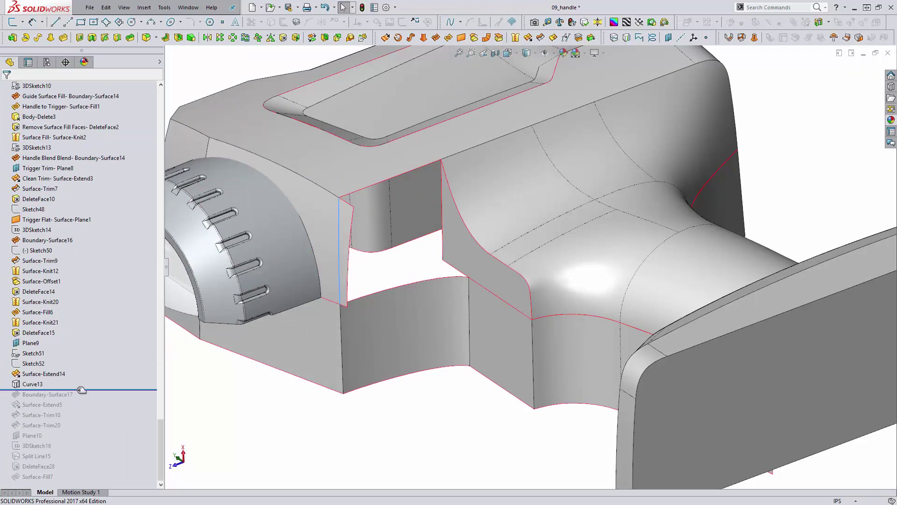
drag(80, 389, 84, 397)
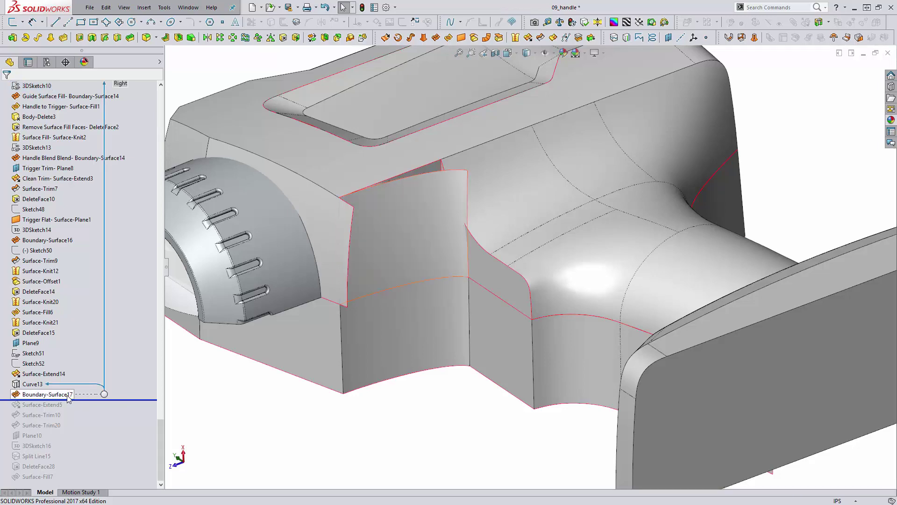
click(67, 394)
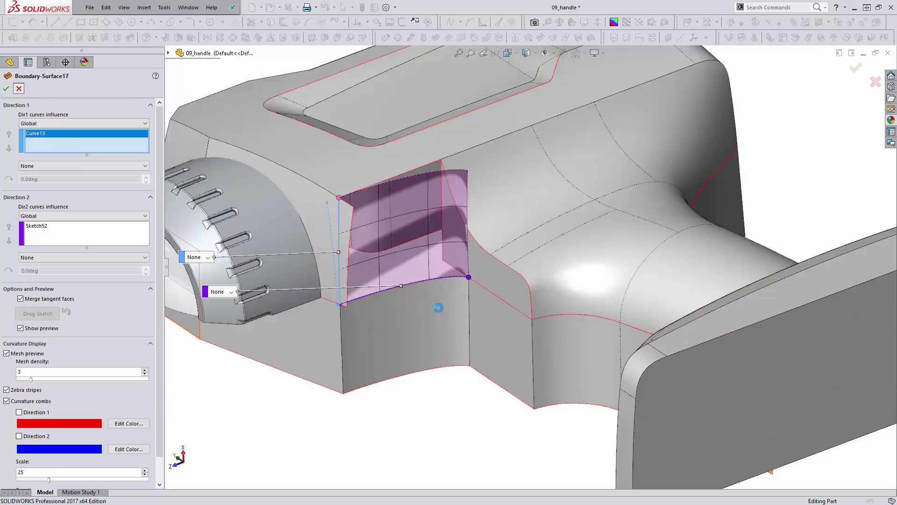
key(Return)
mouse_move(447, 287)
middle_down()
mouse_move(414, 279)
mouse_move(459, 301)
middle_up()
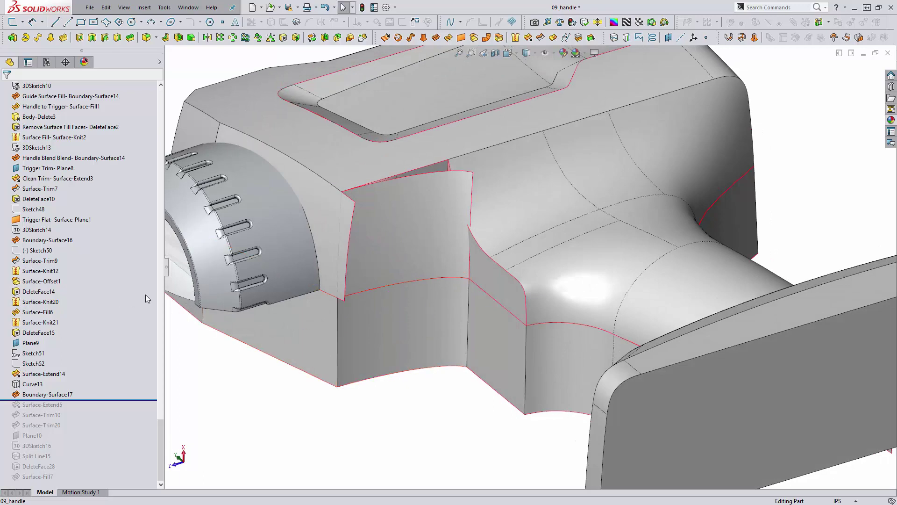
Step: Roll the feature history forward past Surface-Extend5 to include Surface-Trim10 and open the mutual trim's definition
drag(77, 400, 77, 408)
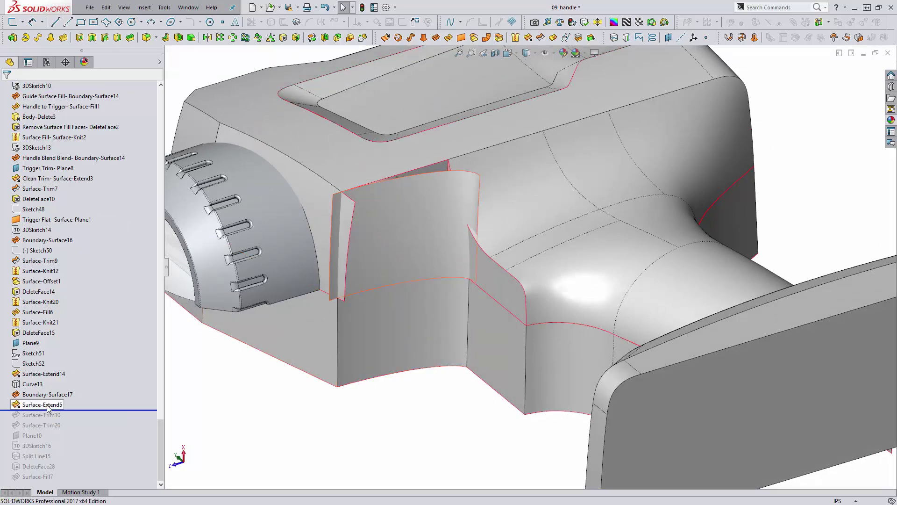
drag(77, 409, 80, 414)
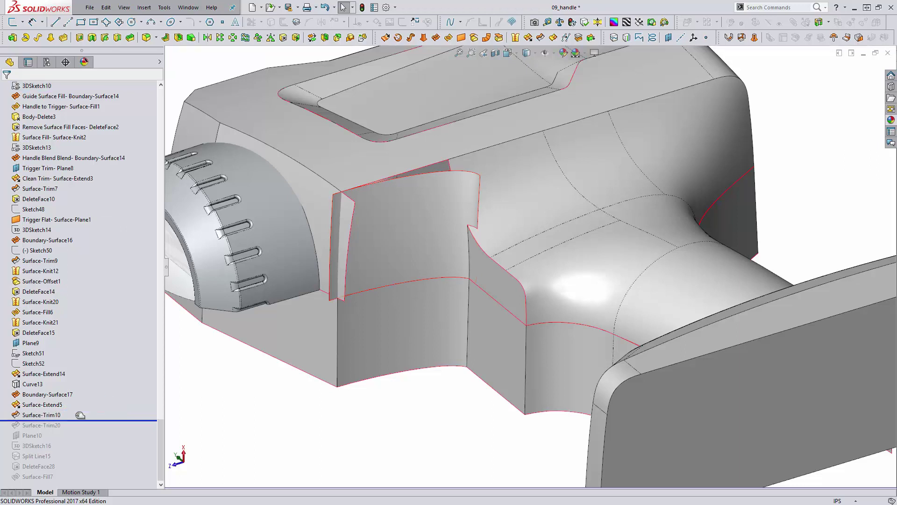
click(56, 415)
click(60, 387)
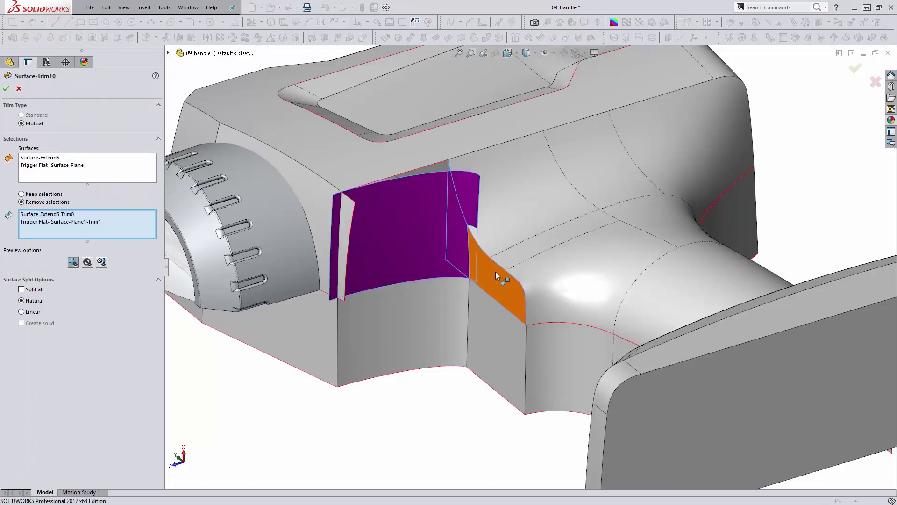
Step: Leave the trim definition and inspect the trimmed vertical edge and the upper front corner point of the trigger-area surface
scroll(423, 229, down, 2)
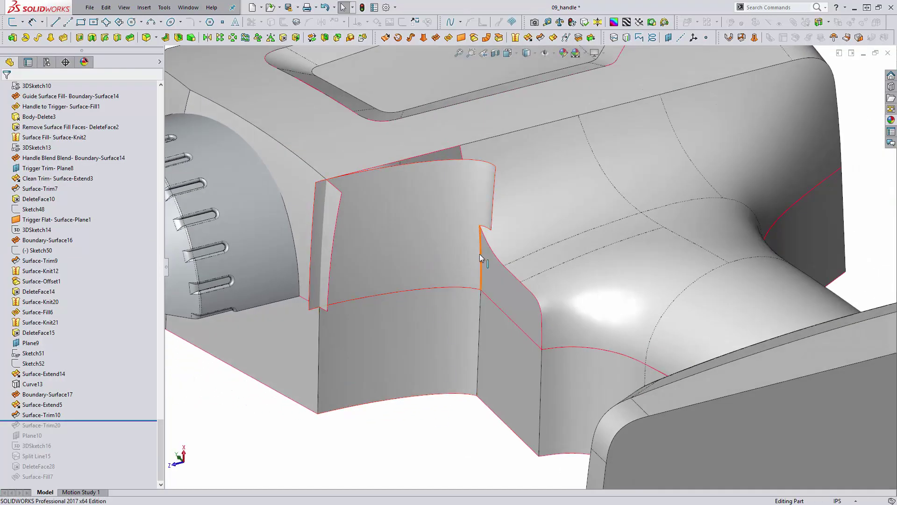
click(480, 253)
middle_drag(456, 245, 375, 192)
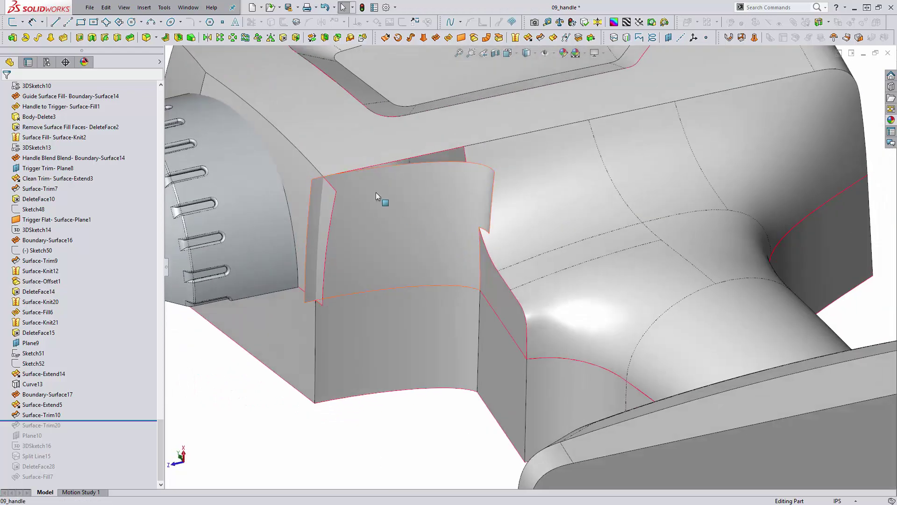
click(323, 177)
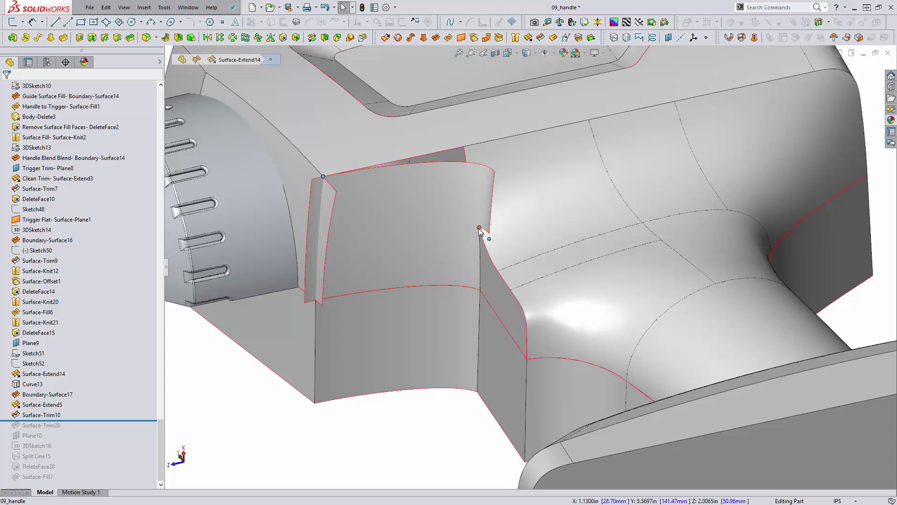
middle_drag(491, 266, 449, 276)
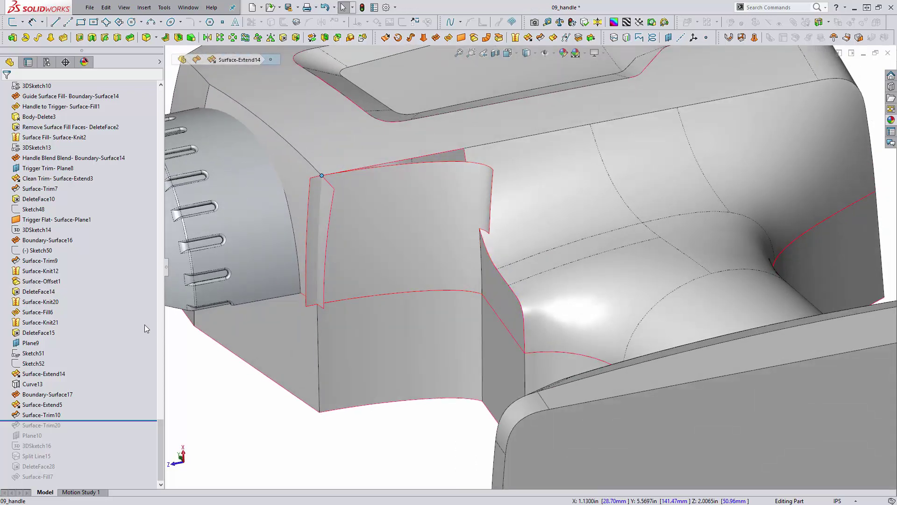
Step: Roll the feature history forward to include 3DSketch16, open the sketch for editing, and review its spline's tangent relations
drag(75, 421, 78, 450)
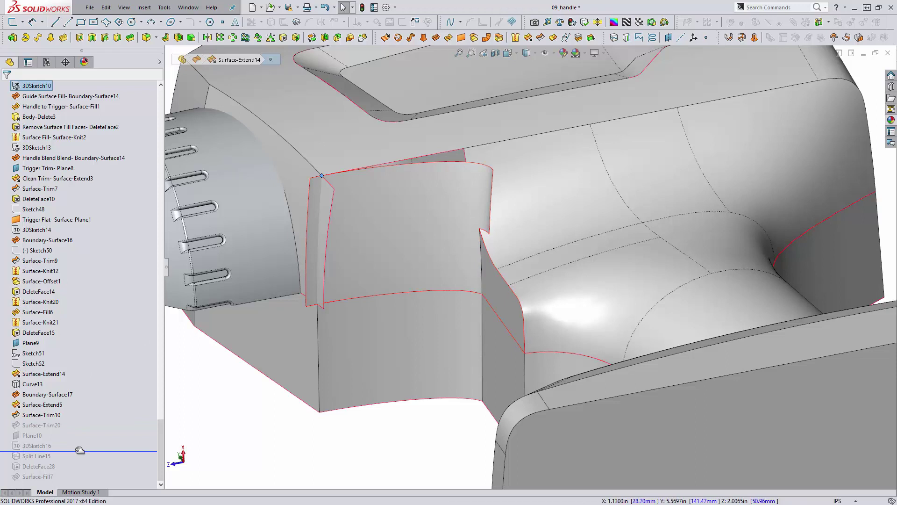
click(37, 446)
click(44, 413)
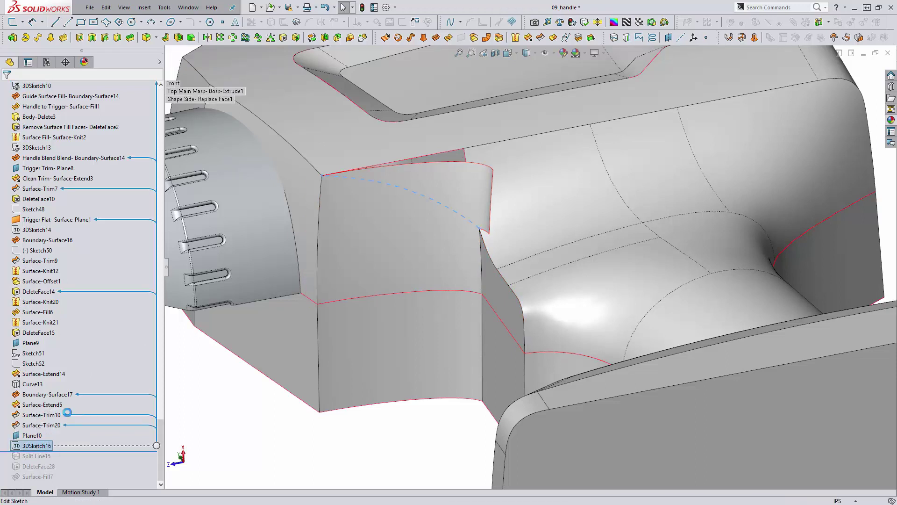
click(423, 197)
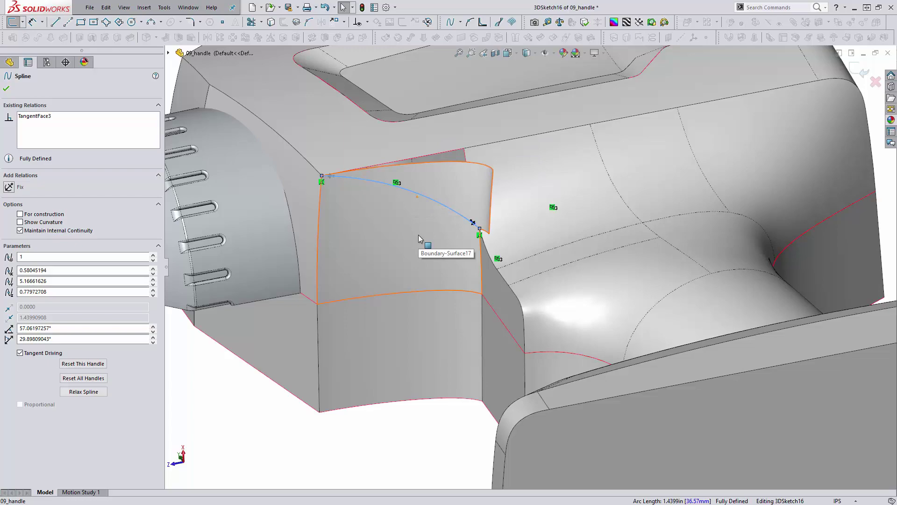
middle_drag(413, 221, 450, 206)
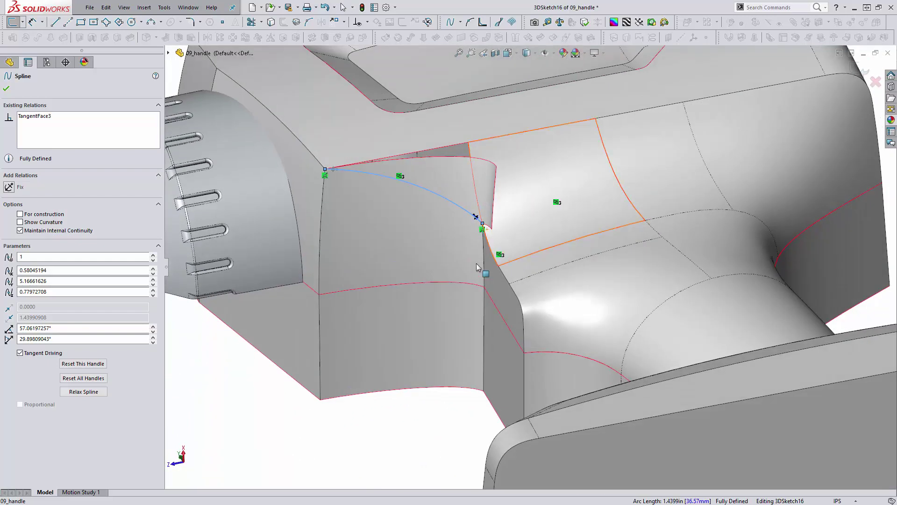
Step: Replace the spline in 3DSketch16 with a three-point spline on surface from the upper front corner to the trim corner
key(Delete)
scroll(450, 206, up, 1)
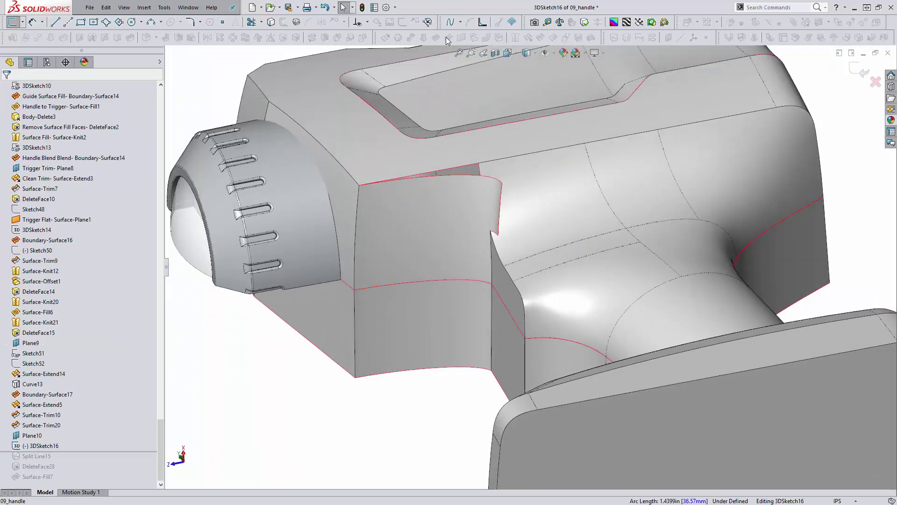
click(461, 23)
click(465, 35)
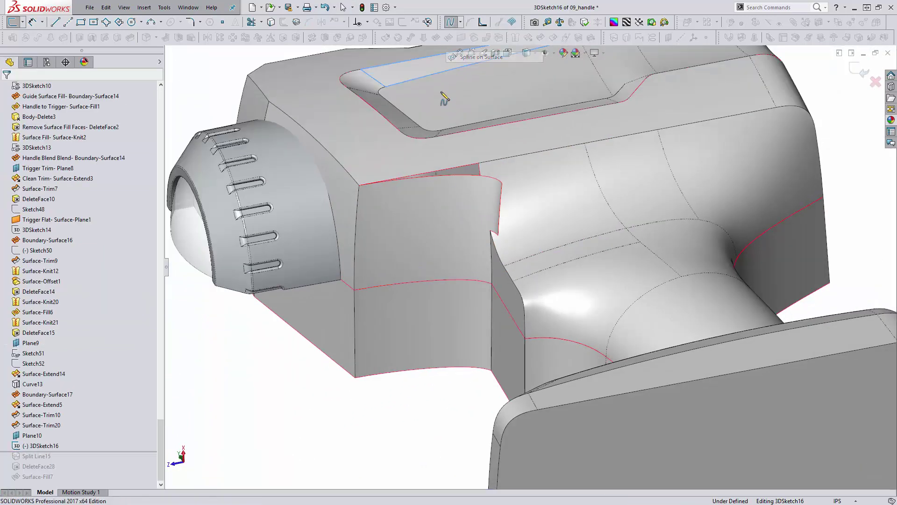
click(358, 185)
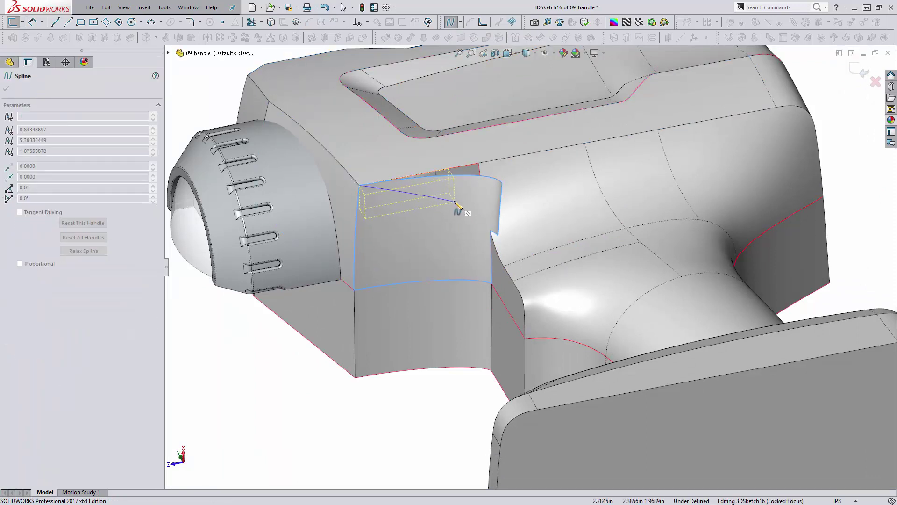
click(454, 201)
scroll(486, 224, down, 3)
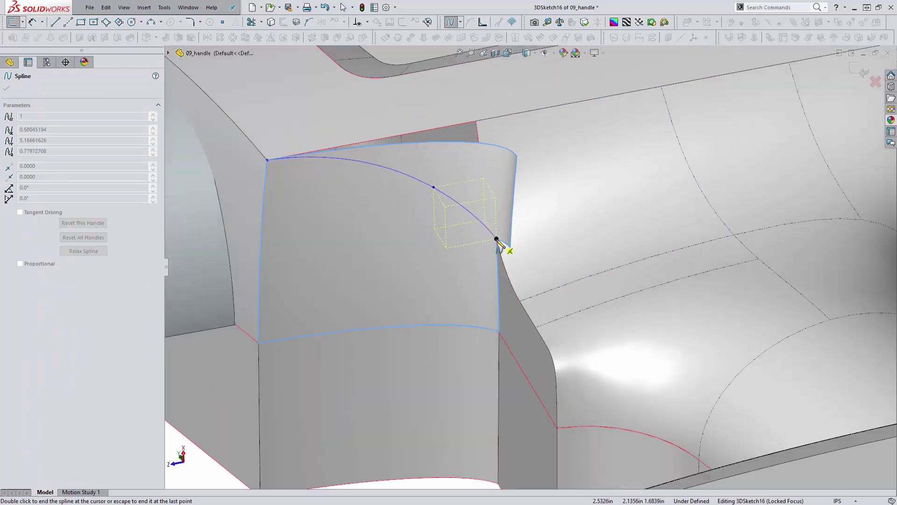
double_click(497, 239)
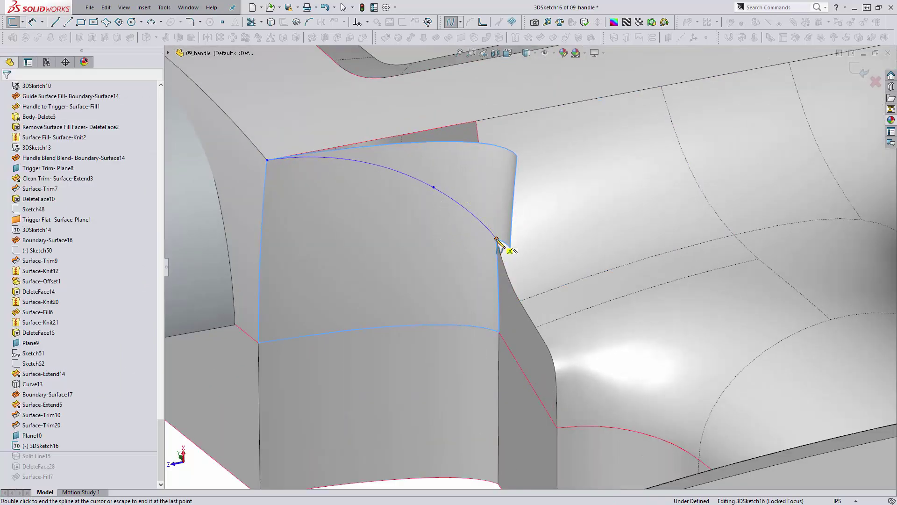
Step: Delete the new spline's middle point and try to make the spline tangent to the adjoining handle-blend edge
click(434, 187)
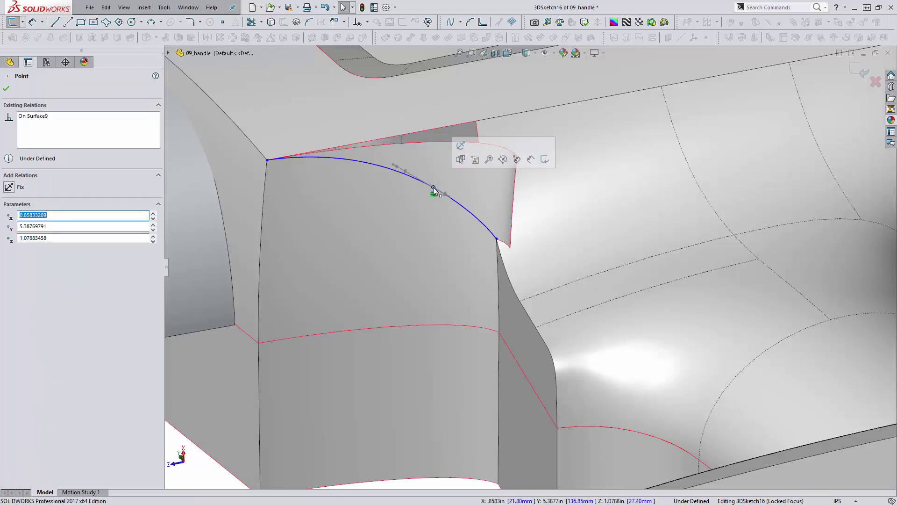
key(Delete)
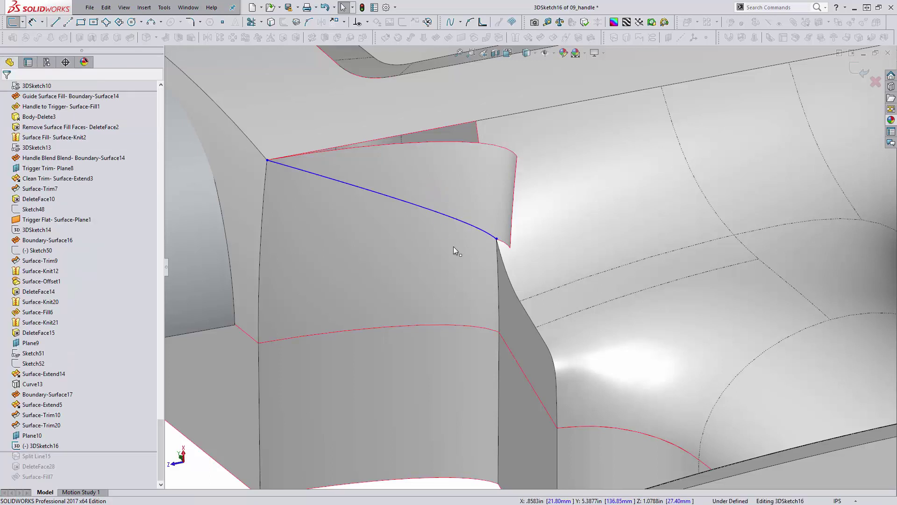
ctrl+click(494, 239)
click(525, 200)
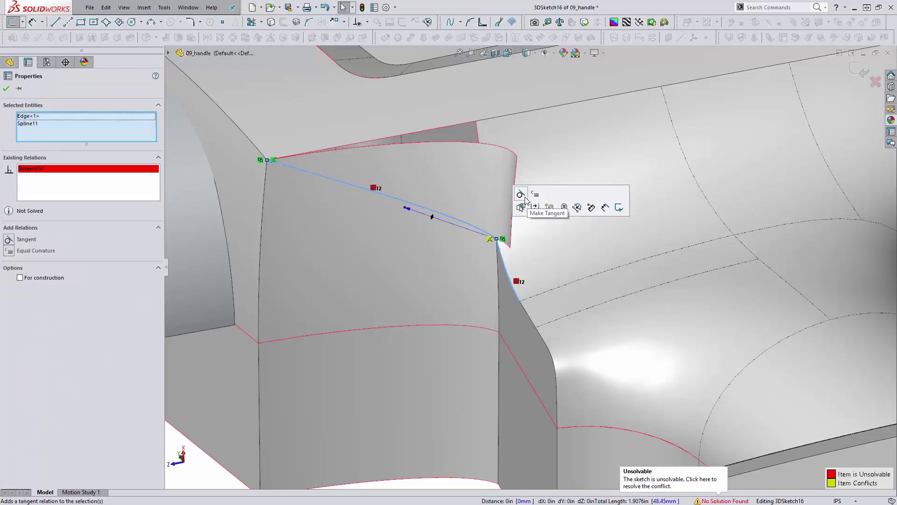
Step: Leave 3DSketch16 and discard the trial changes to its spline
scroll(474, 266, up, 2)
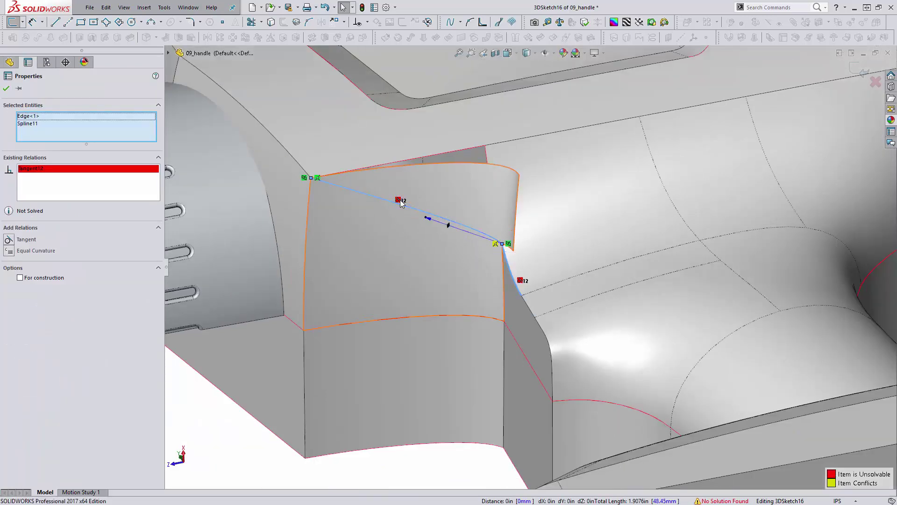
key(Escape)
scroll(511, 253, up, 3)
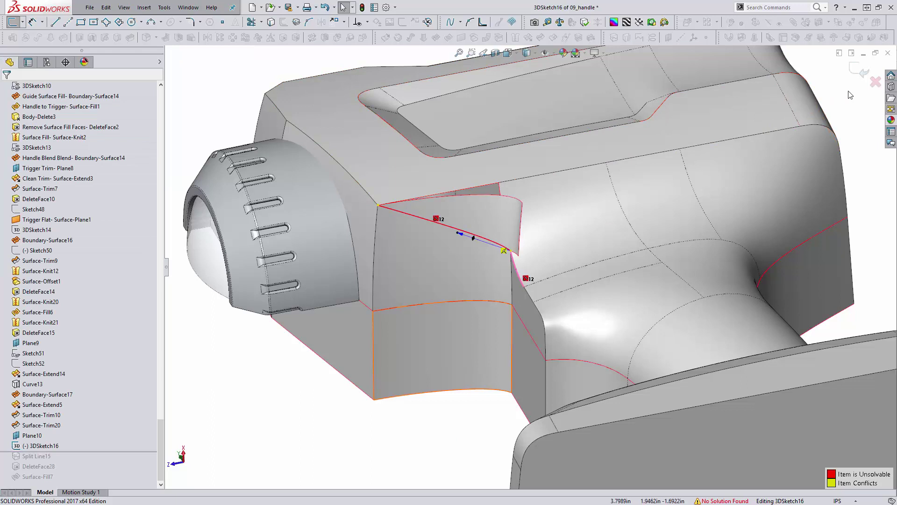
click(862, 79)
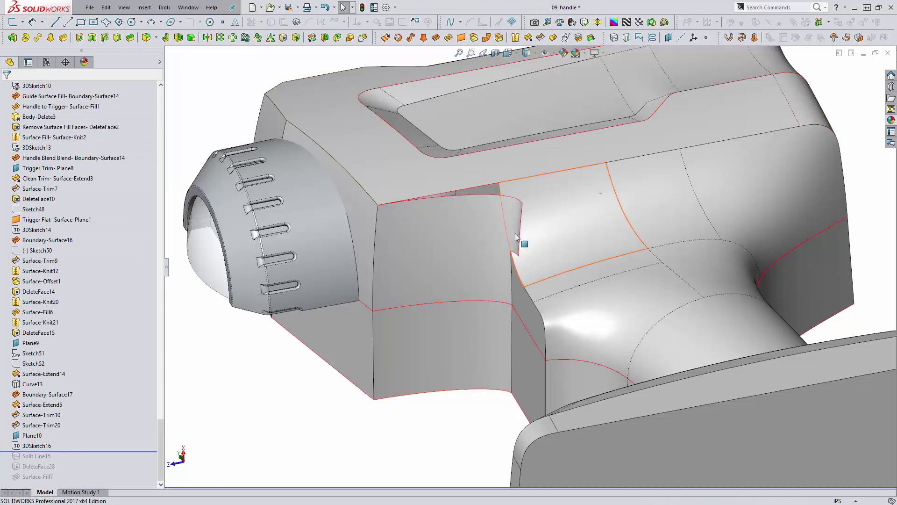
Step: Reopen 3DSketch16, examine how its spline runs across the trigger-area surface and which relations it has, and close the sketch
click(33, 435)
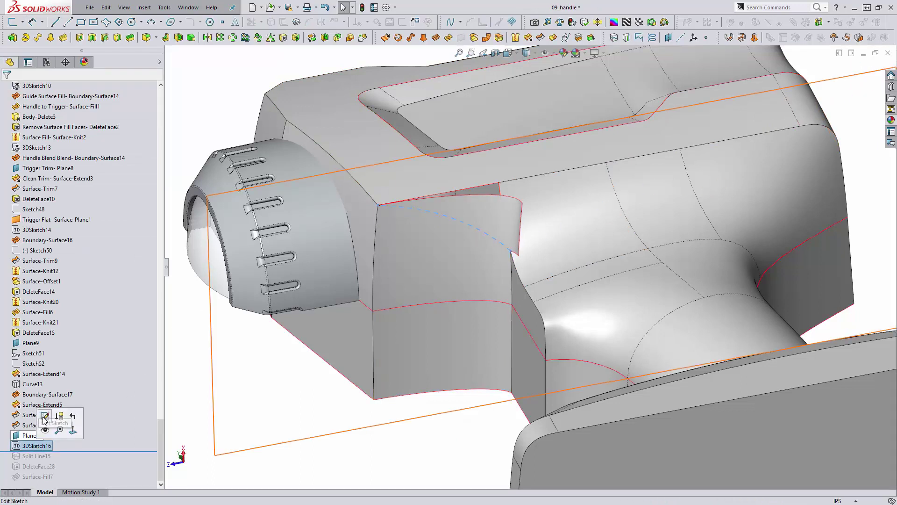
click(44, 416)
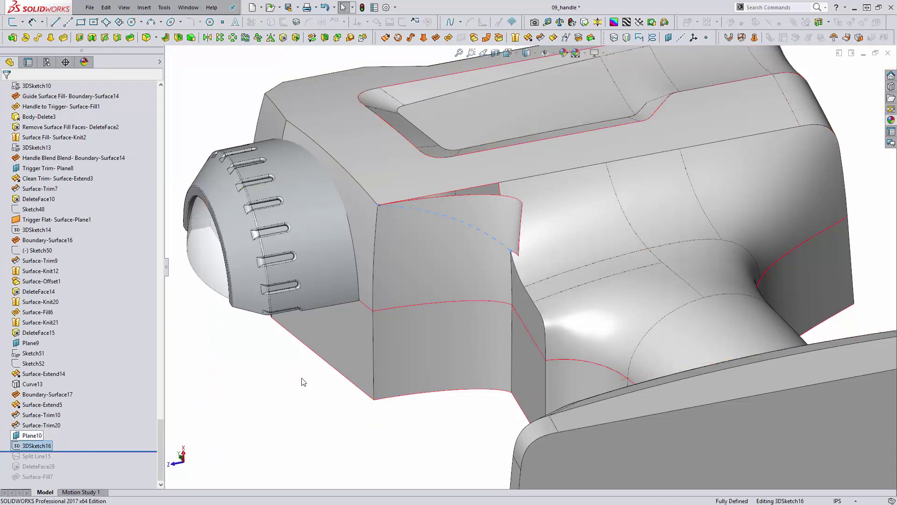
click(454, 221)
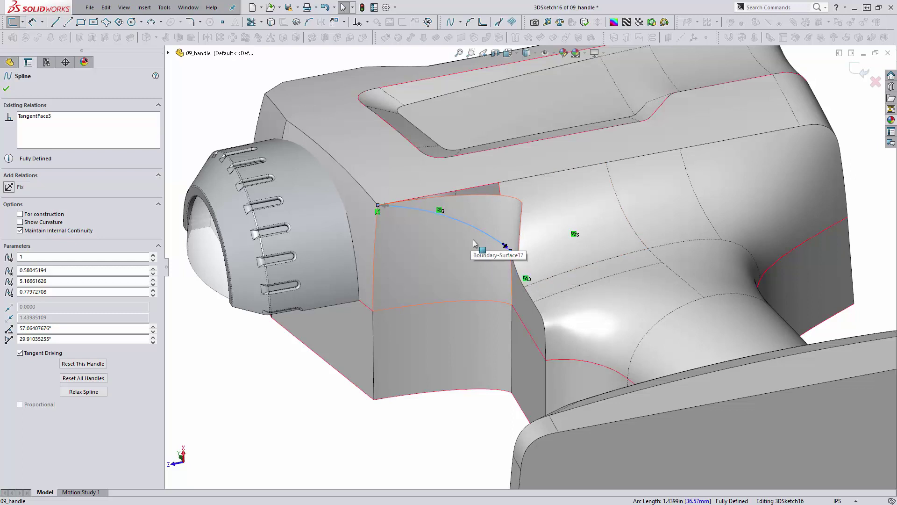
scroll(498, 256, down, 1)
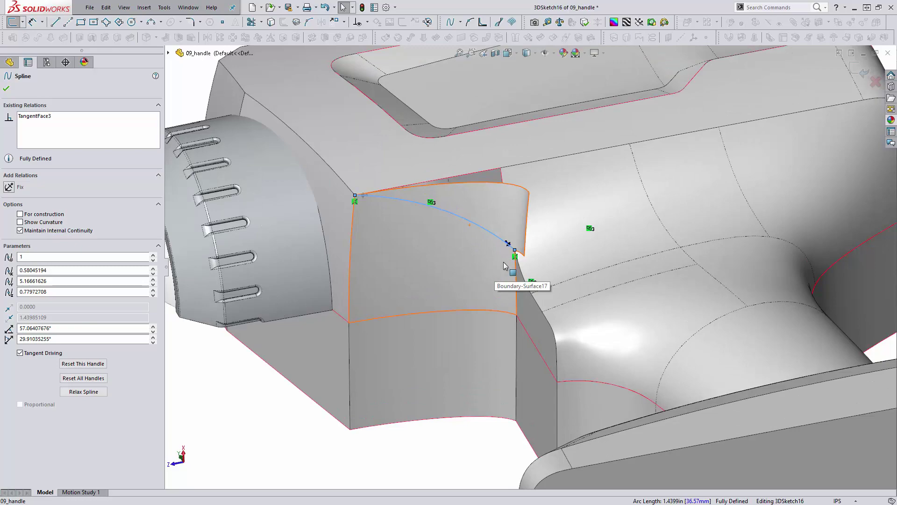
middle_drag(524, 310, 575, 286)
middle_drag(496, 277, 435, 290)
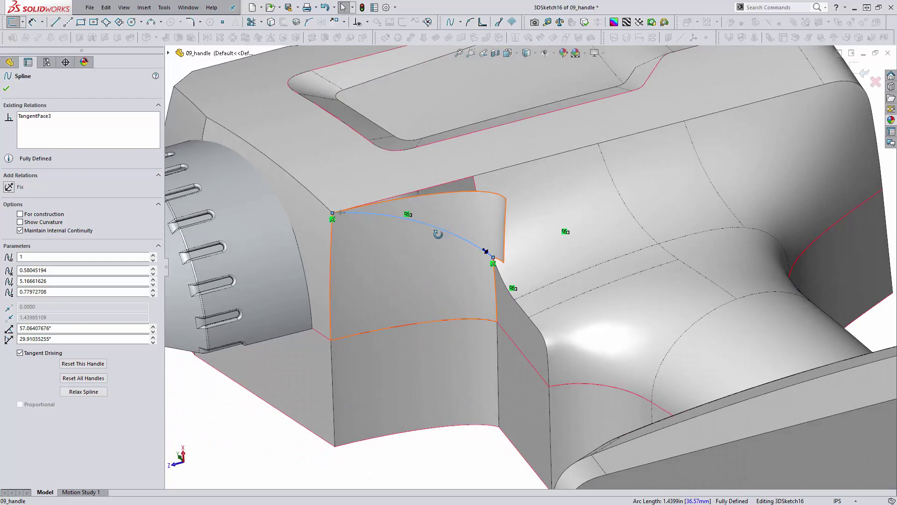
middle_drag(438, 234, 451, 252)
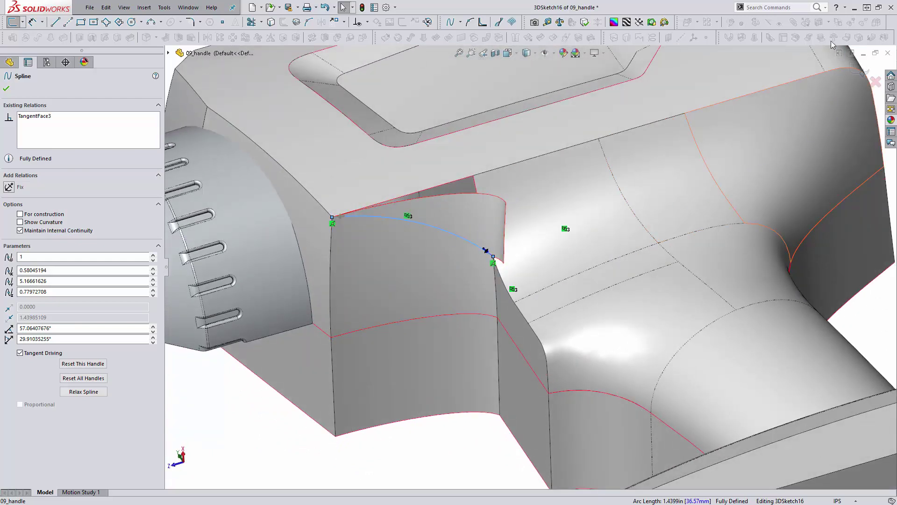
click(863, 71)
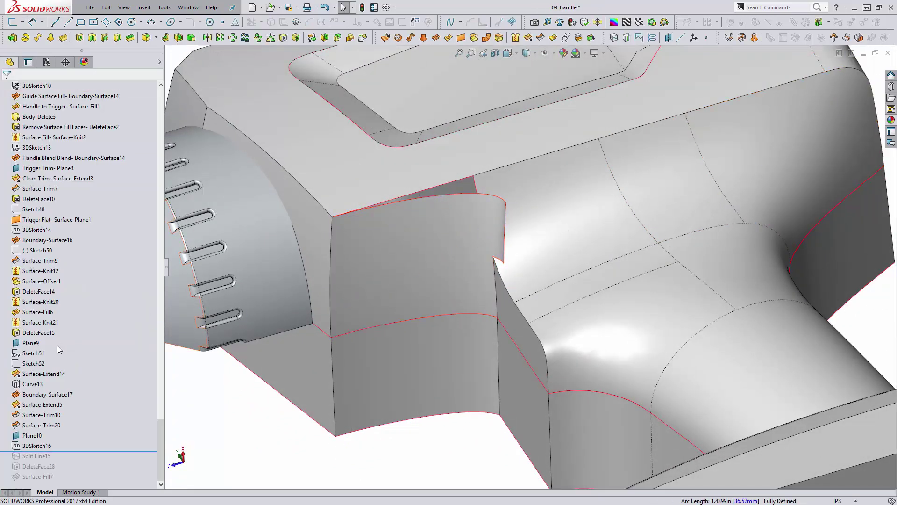
Step: Roll the feature history forward one feature at a time to include Split Line15 and DeleteFace28
drag(73, 451, 73, 461)
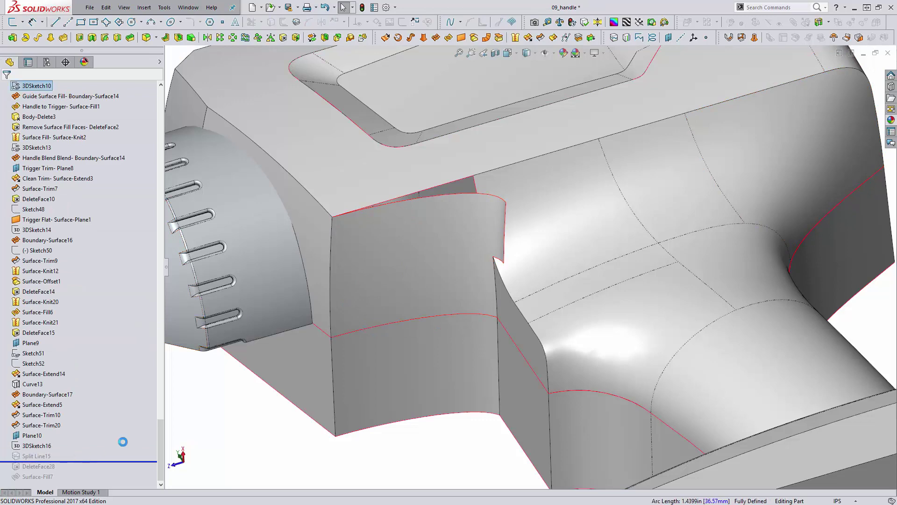
middle_drag(423, 387, 419, 367)
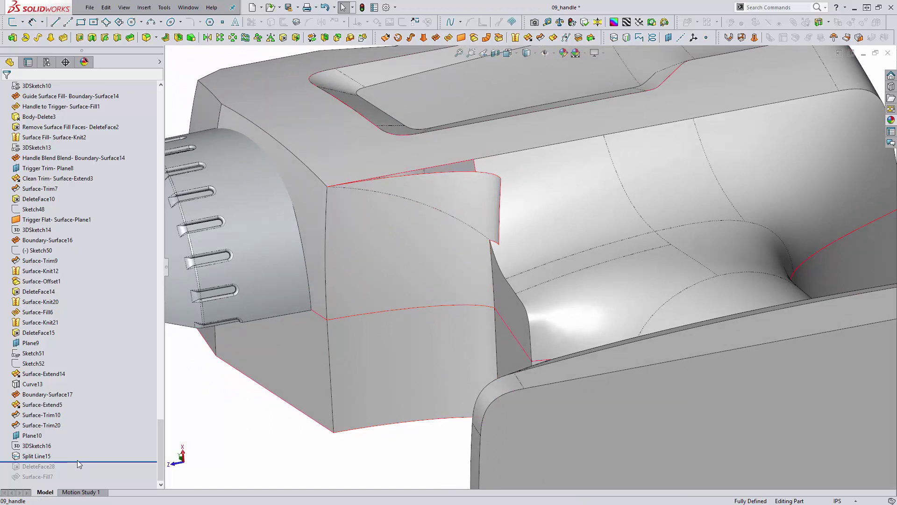
drag(74, 463, 73, 471)
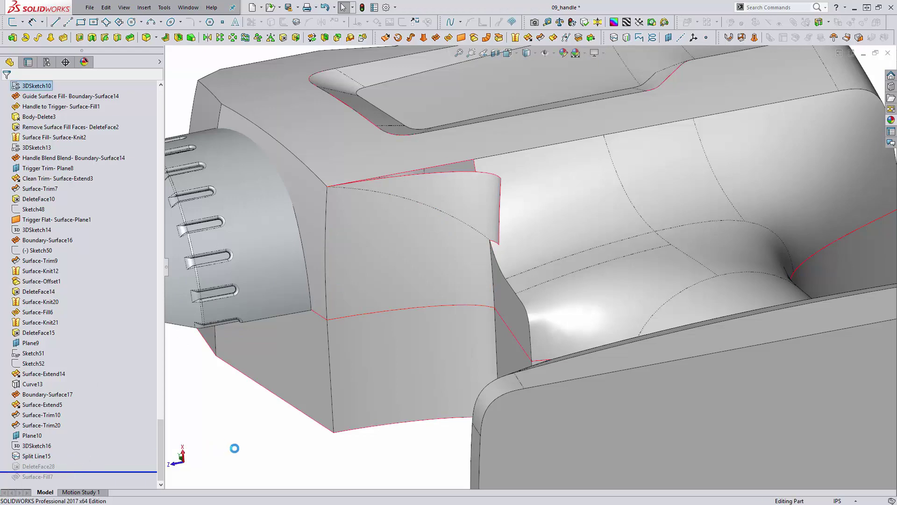
middle_drag(482, 281, 489, 302)
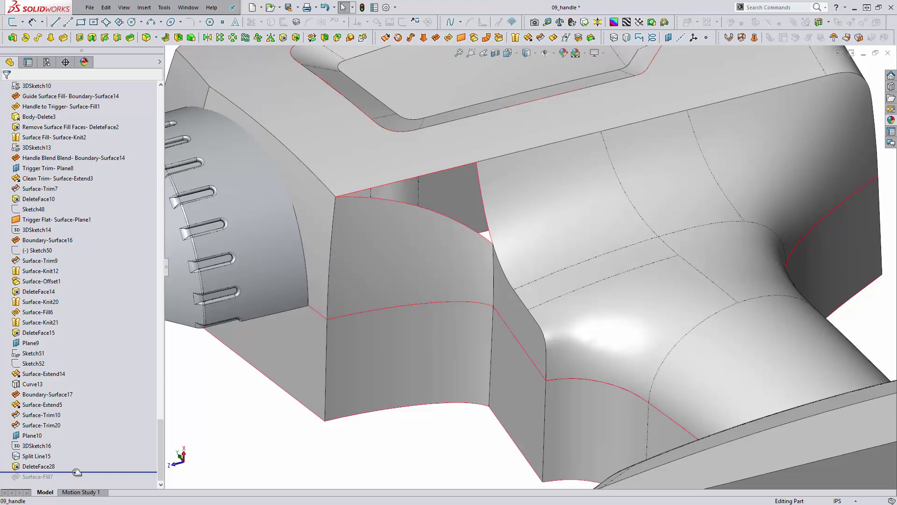
Step: Roll the feature history forward to include Surface-Fill7 and review its patch boundary edges, their tangent and contact settings, and the filled corner
drag(76, 472, 35, 481)
click(36, 476)
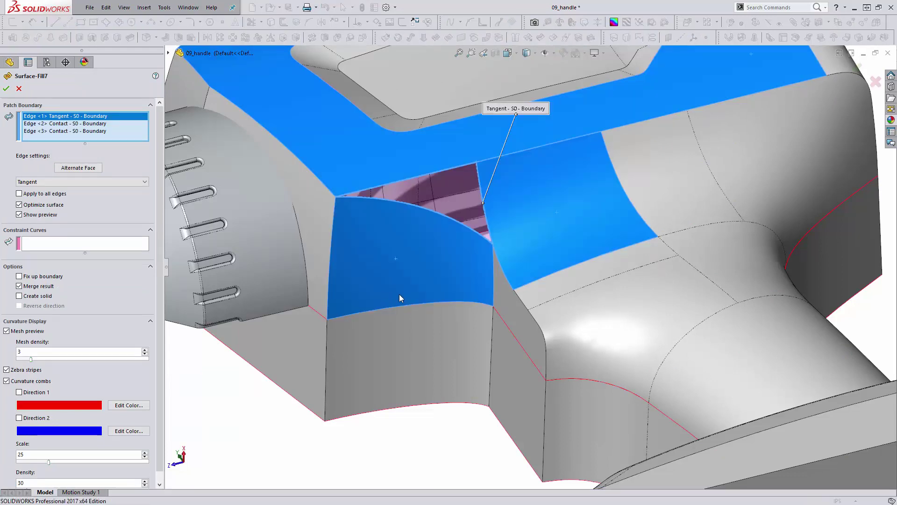
scroll(123, 307, down, 1)
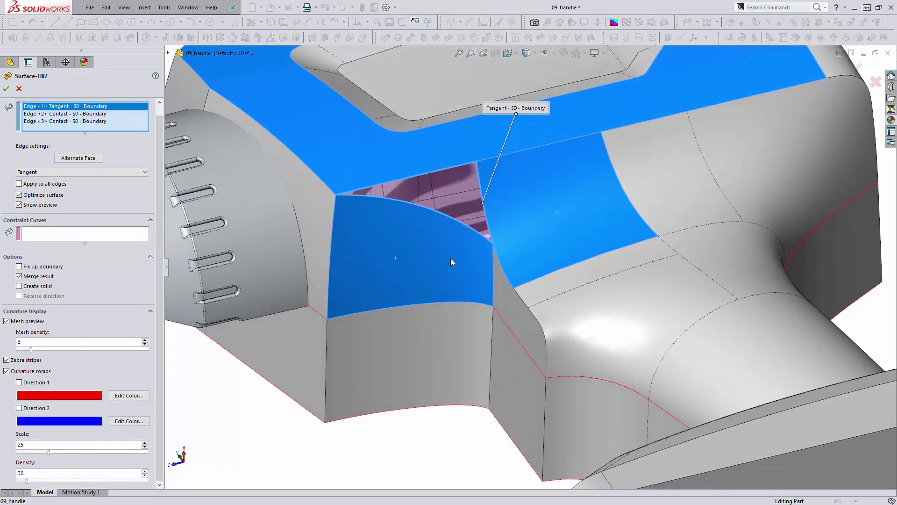
scroll(450, 255, down, 2)
middle_drag(449, 250, 435, 238)
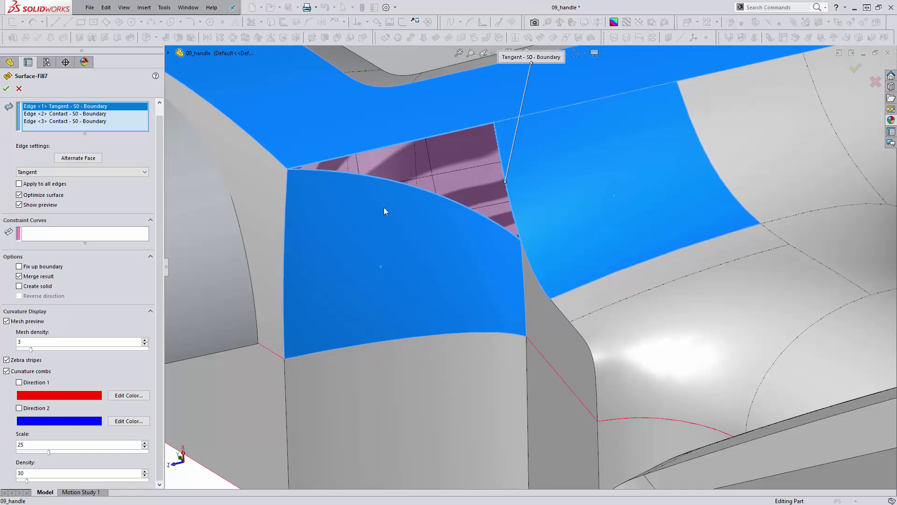
scroll(390, 220, up, 1)
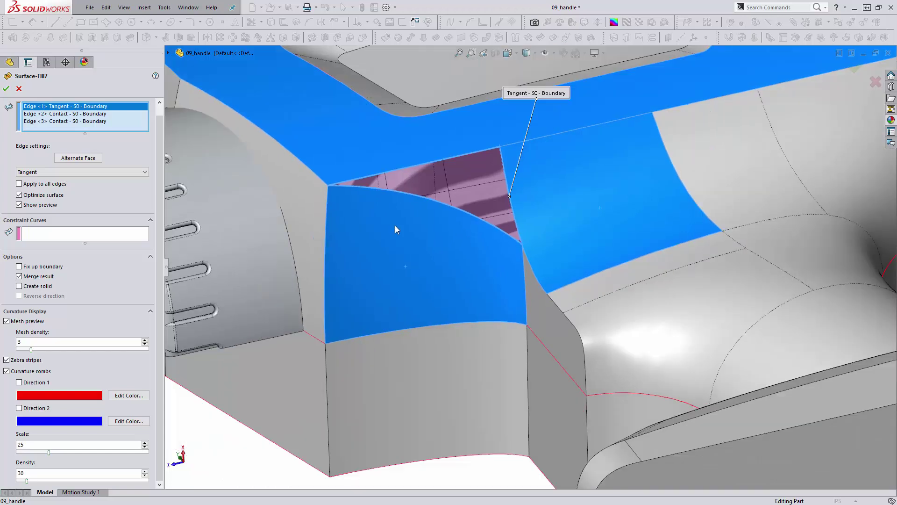
scroll(398, 226, up, 2)
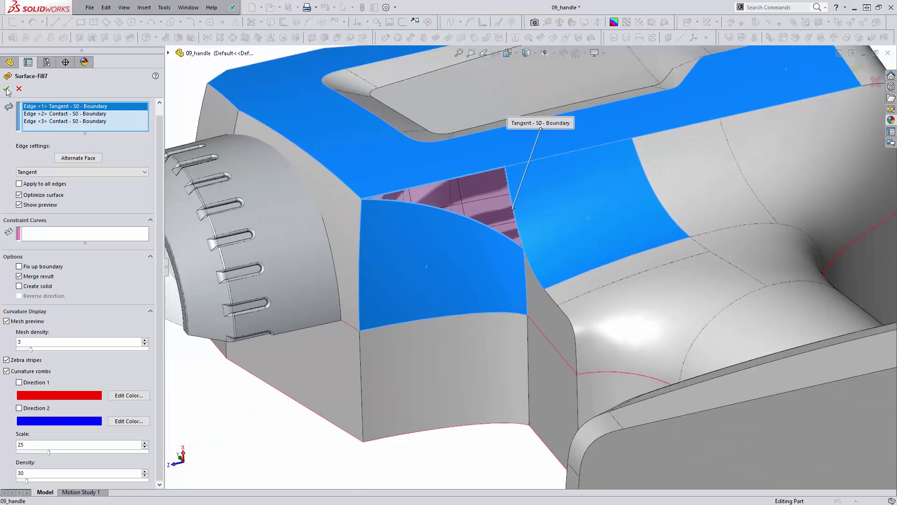
click(20, 90)
scroll(451, 285, up, 2)
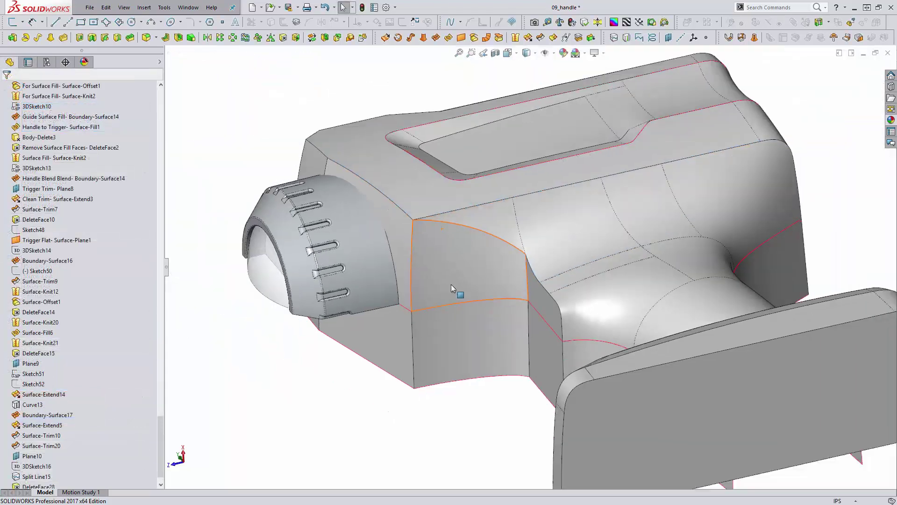
middle_click(451, 285)
middle_drag(451, 286, 467, 323)
middle_drag(581, 327, 558, 286)
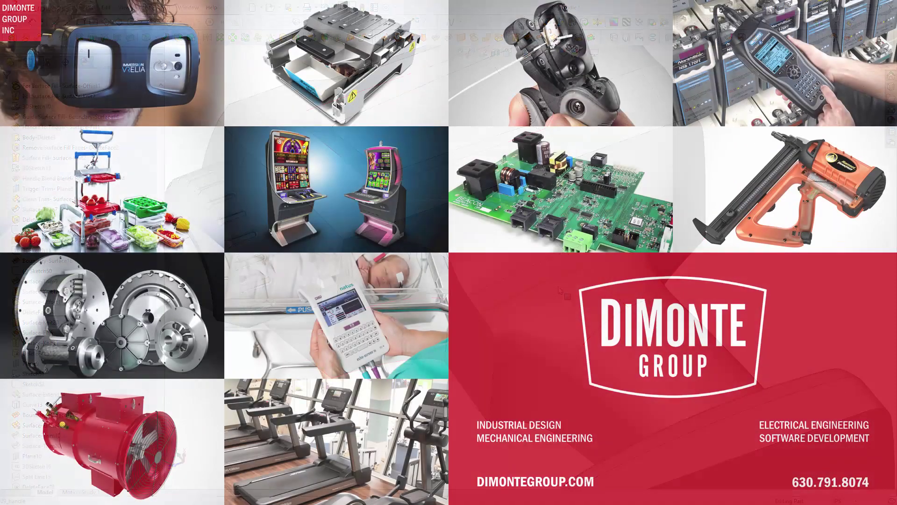